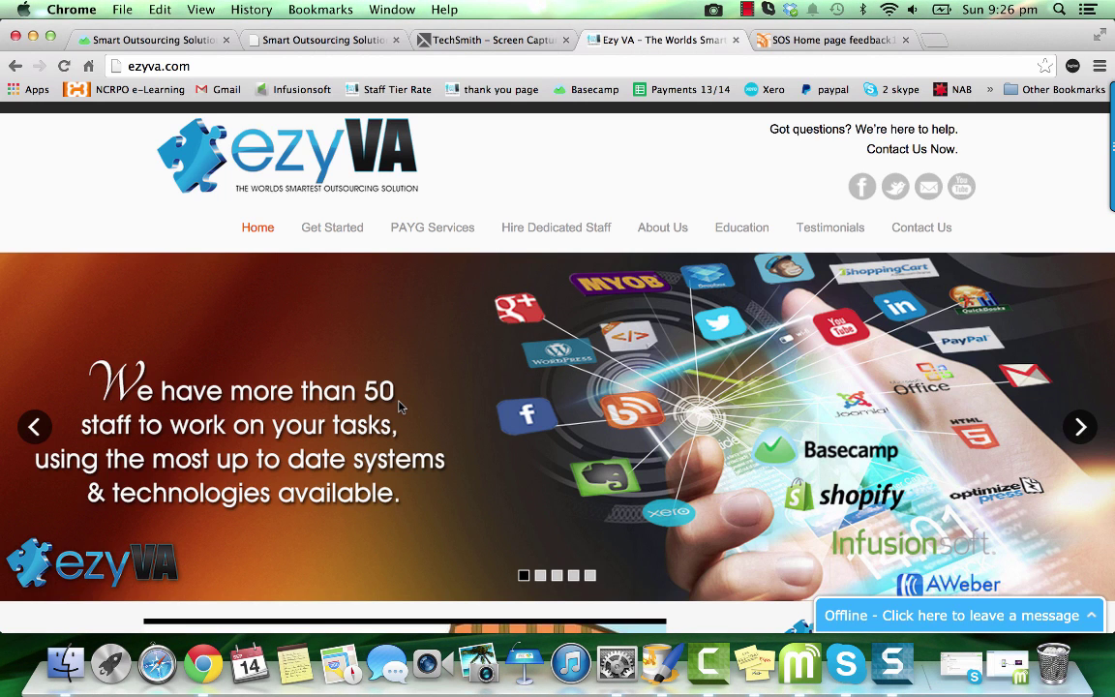
Step: Check the recorder controls and Snagit's recent captures, then bring up techsmith.com in Chrome
{"action": "left_click", "coordinate": [710, 666]}
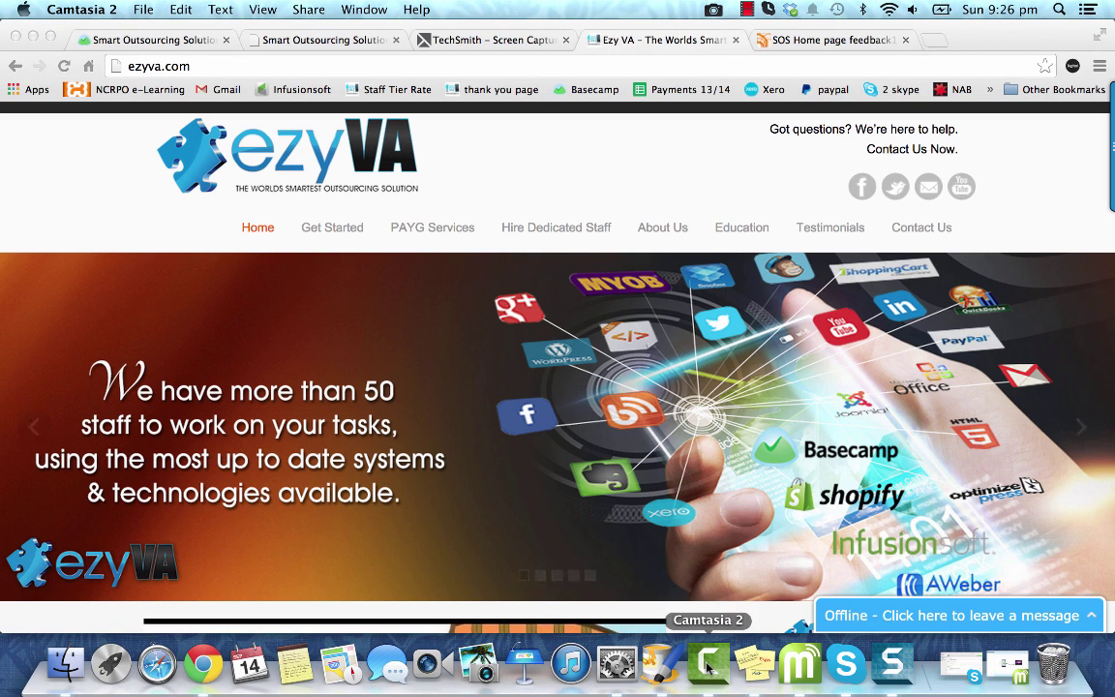
{"action": "right_click", "coordinate": [708, 666]}
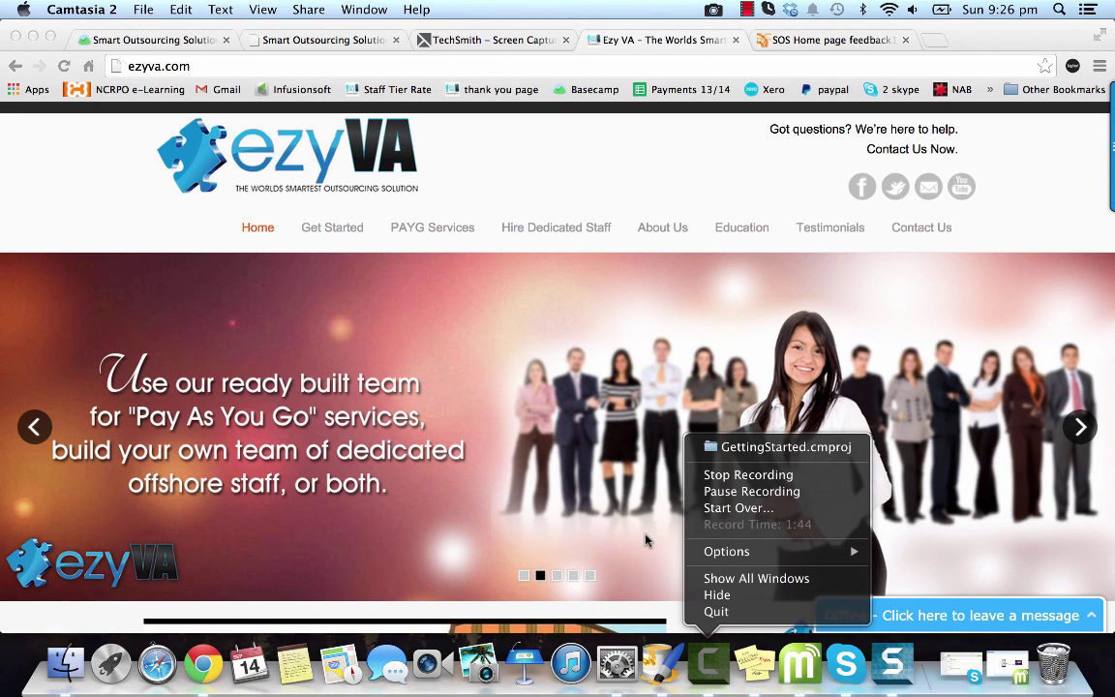
{"action": "left_click", "coordinate": [567, 459]}
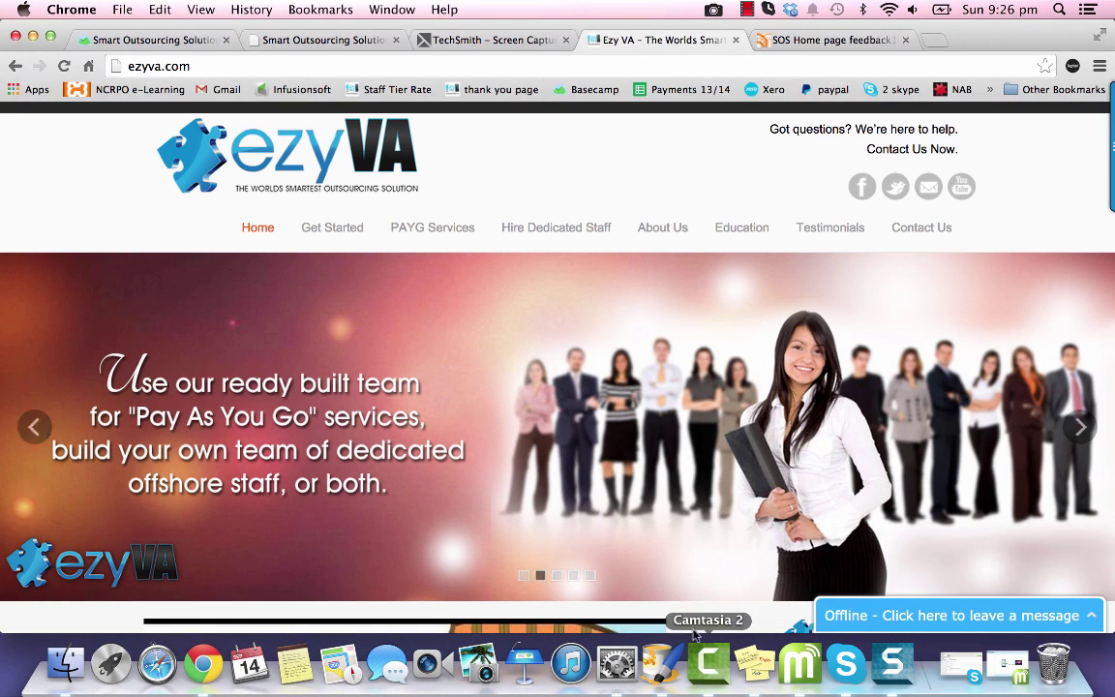
{"action": "right_click", "coordinate": [895, 666]}
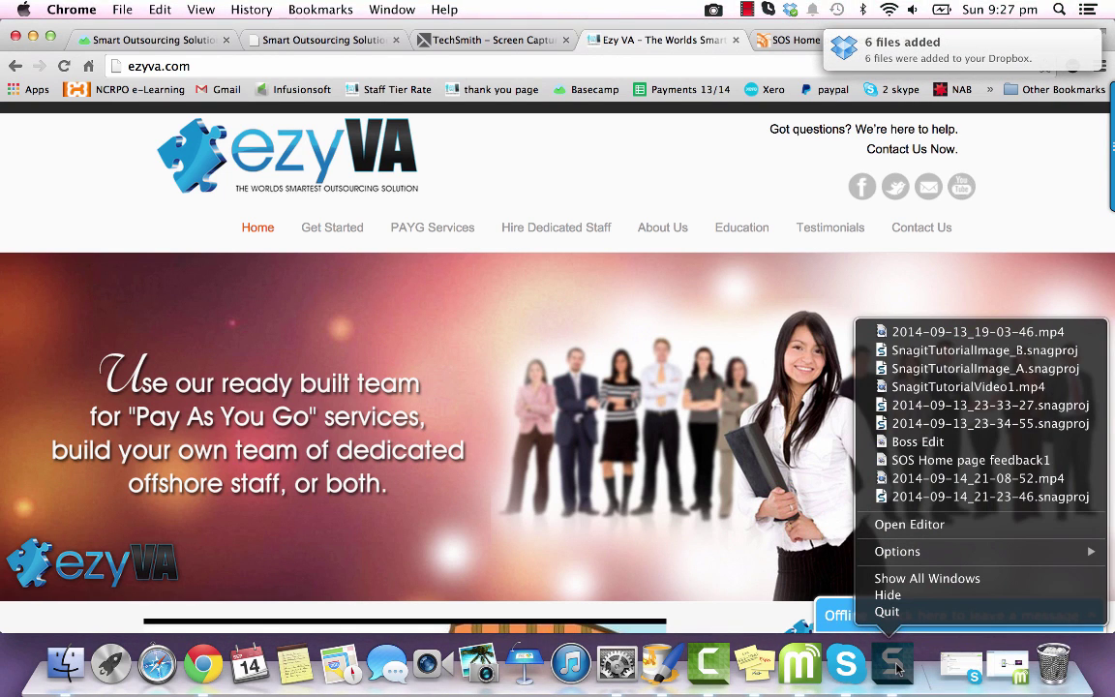
{"action": "left_click", "coordinate": [897, 666]}
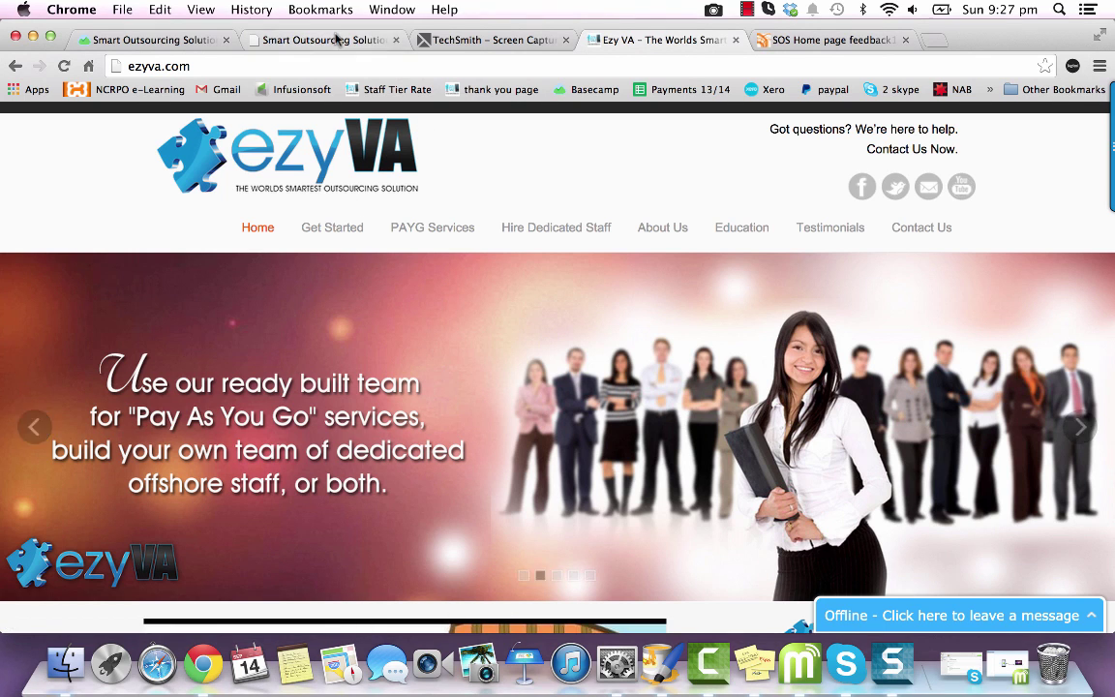
{"action": "left_click", "coordinate": [480, 40]}
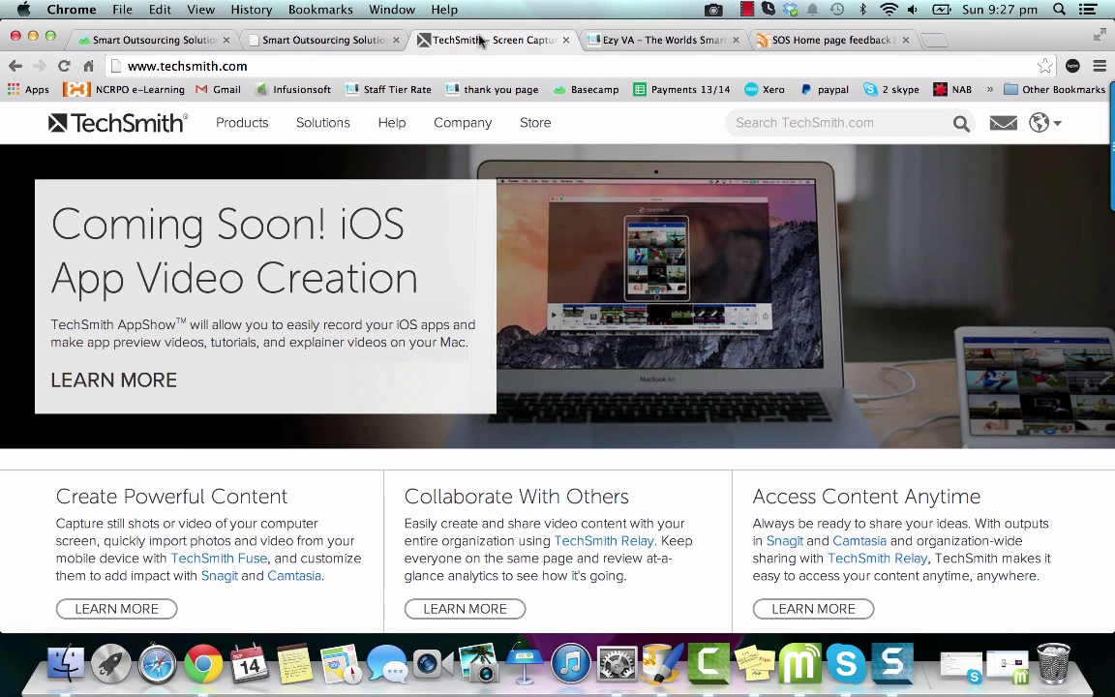
{"action": "mouse_move", "coordinate": [245, 129]}
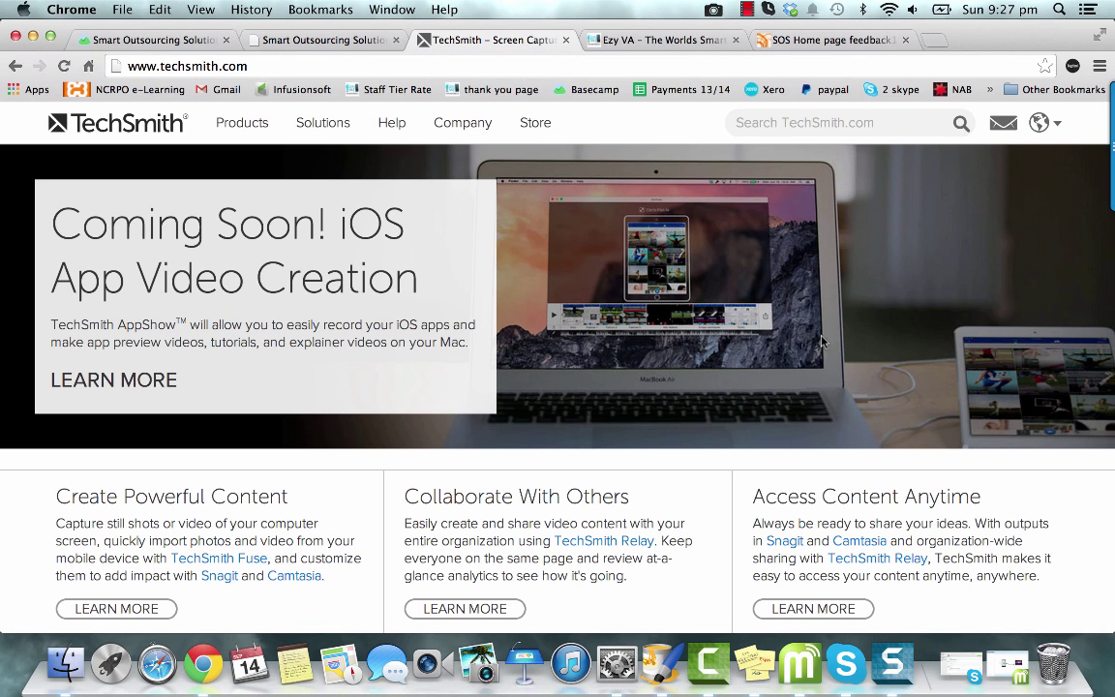
Step: Open the Smart Outsourcing Solutions to-do thread and scroll up through its comments and designs
{"action": "left_click", "coordinate": [155, 40]}
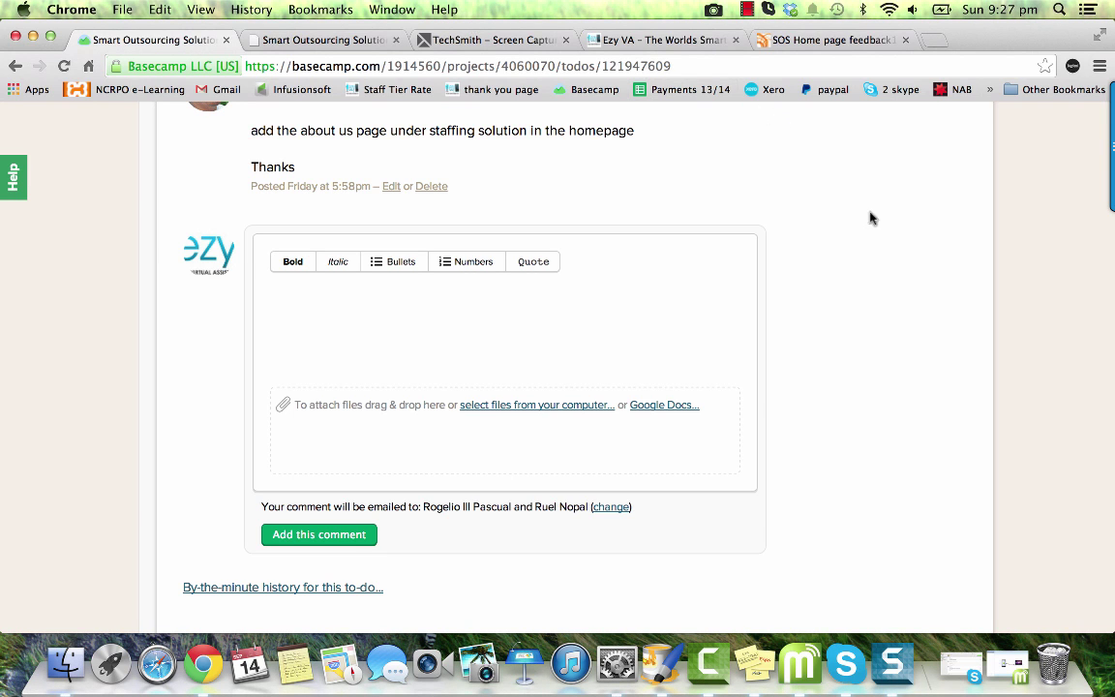
{"action": "scroll", "coordinate": [897, 252], "scroll_direction": "up", "scroll_amount": 10}
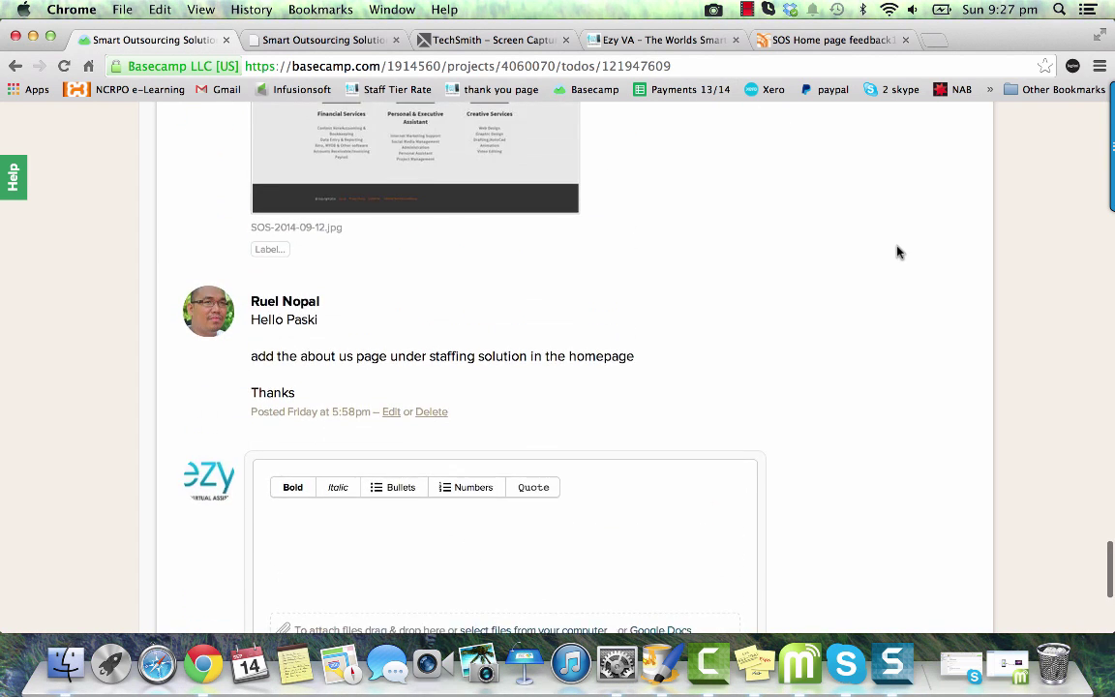
{"action": "scroll", "coordinate": [898, 252], "scroll_direction": "up", "scroll_amount": 4}
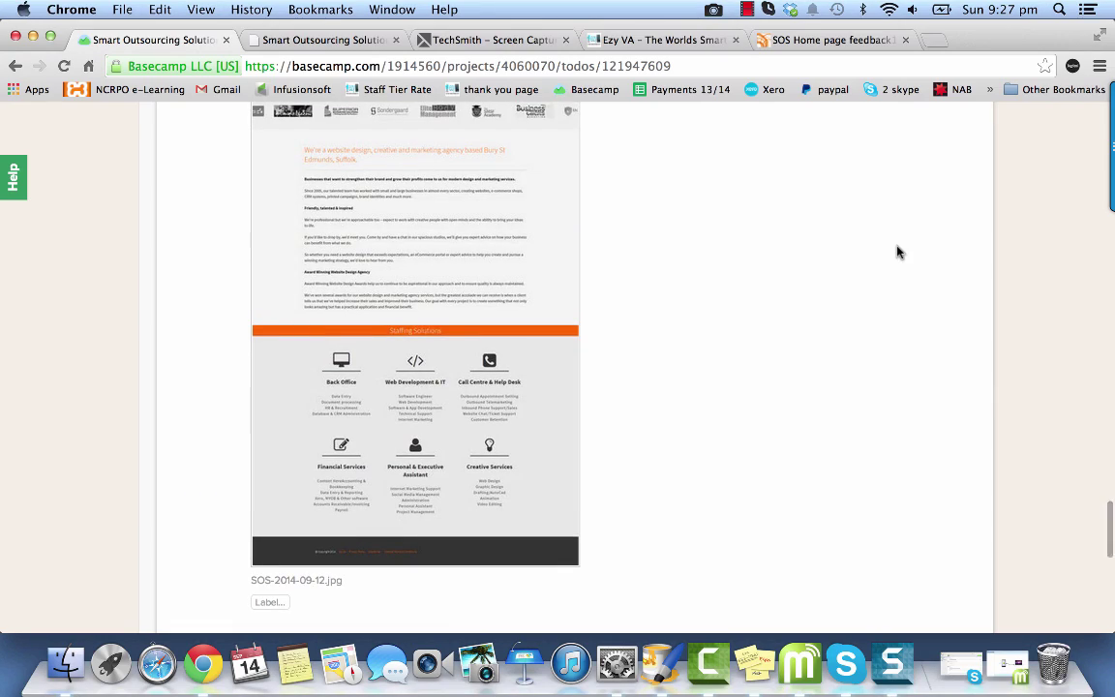
{"action": "scroll", "coordinate": [905, 309], "scroll_direction": "up", "scroll_amount": 11}
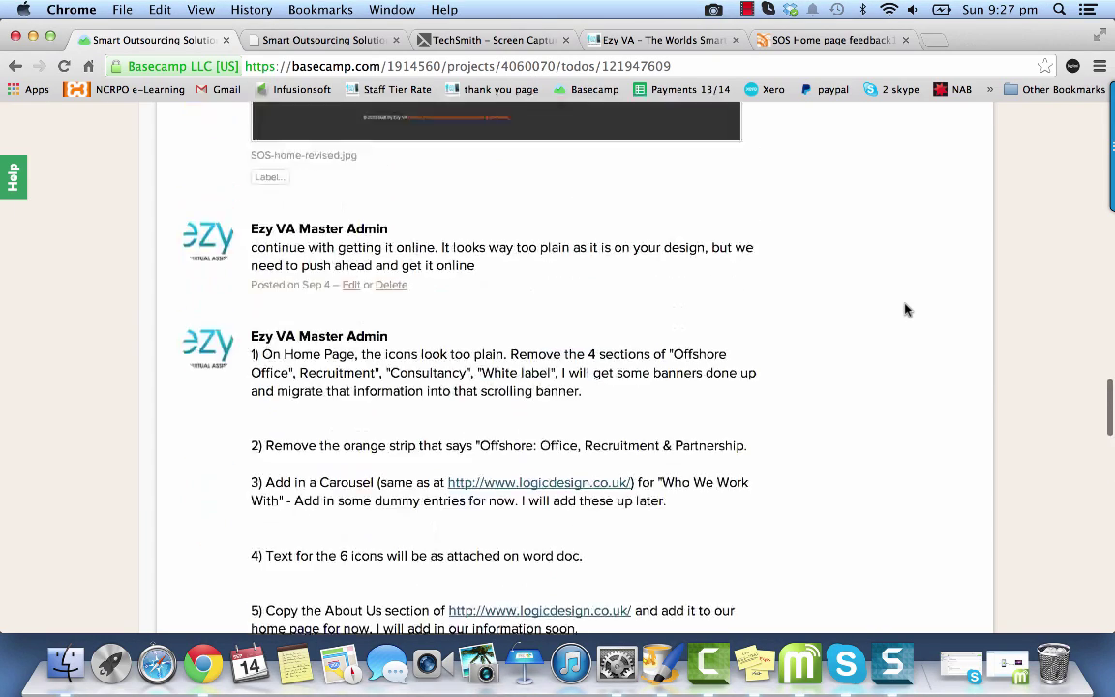
{"action": "scroll", "coordinate": [905, 310], "scroll_direction": "up", "scroll_amount": 15}
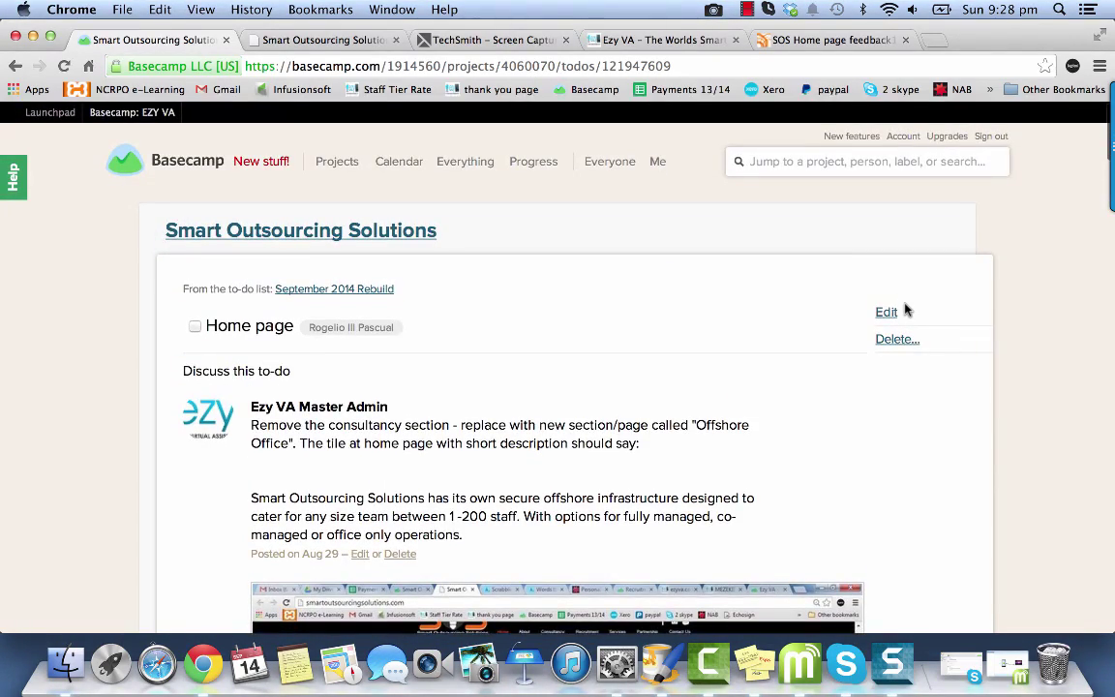
Step: Scroll back down through the thread to the latest request and the empty comment box
{"action": "scroll", "coordinate": [905, 310], "scroll_direction": "down", "scroll_amount": 5}
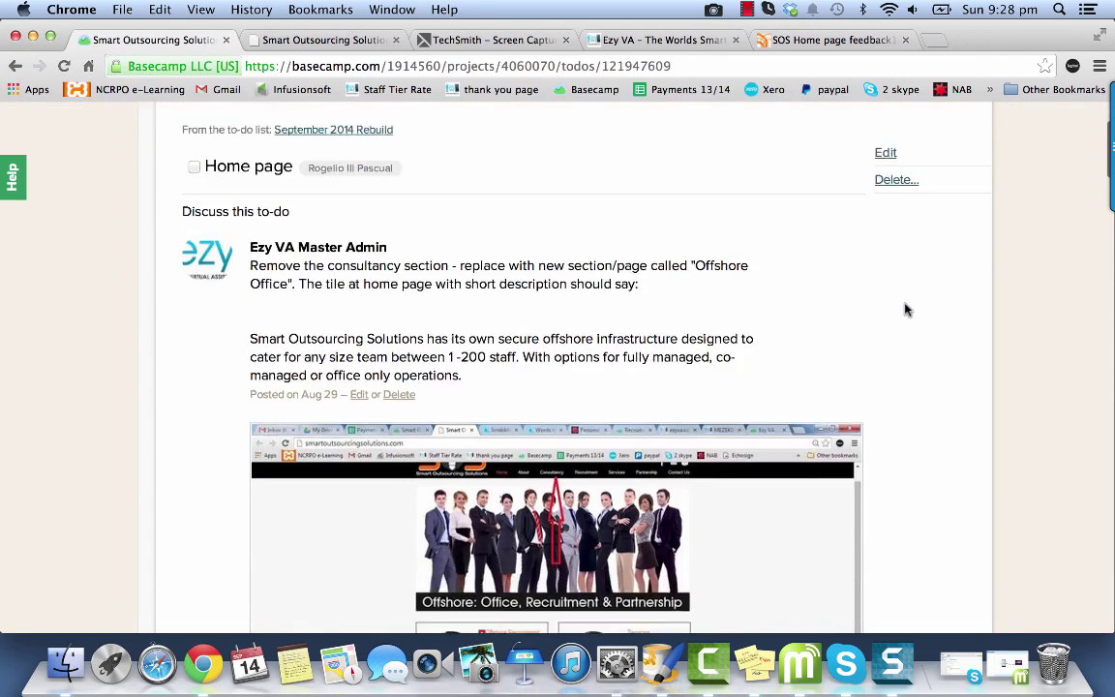
{"action": "scroll", "coordinate": [905, 310], "scroll_direction": "down", "scroll_amount": 8}
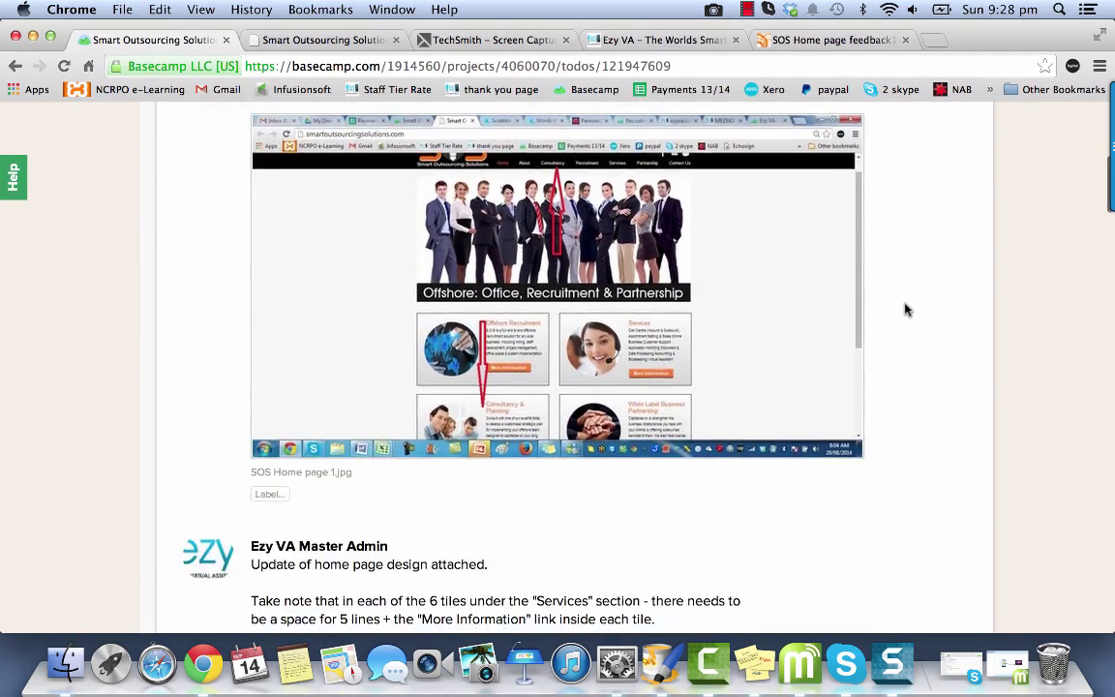
{"action": "scroll", "coordinate": [905, 310], "scroll_direction": "down", "scroll_amount": 10}
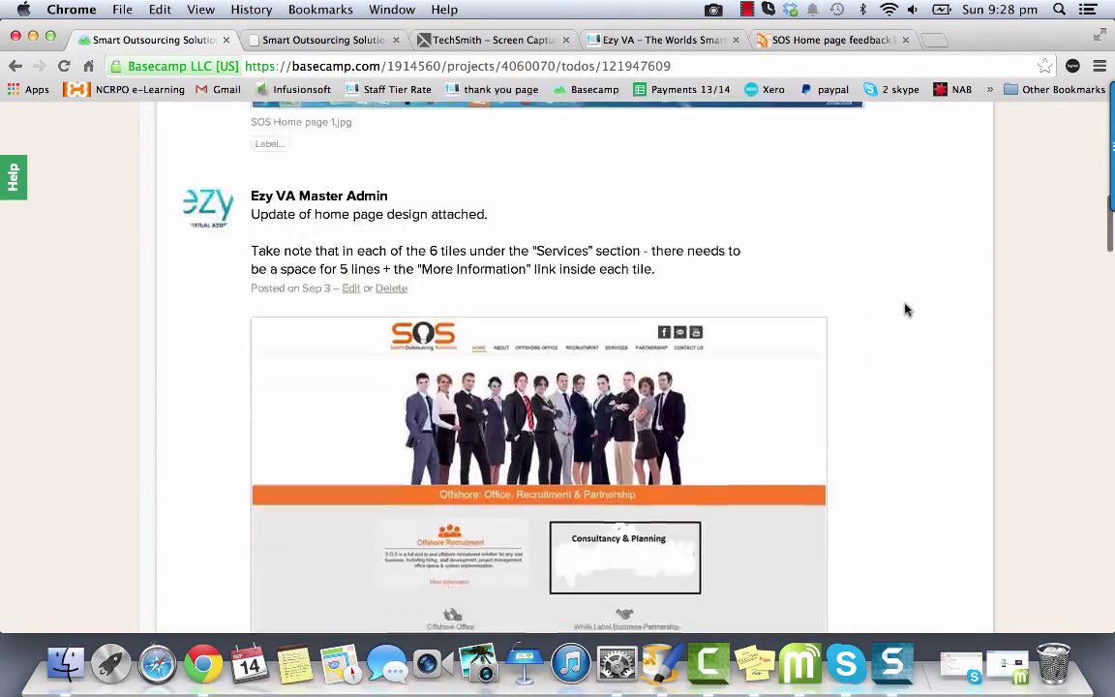
{"action": "scroll", "coordinate": [905, 310], "scroll_direction": "down", "scroll_amount": 12}
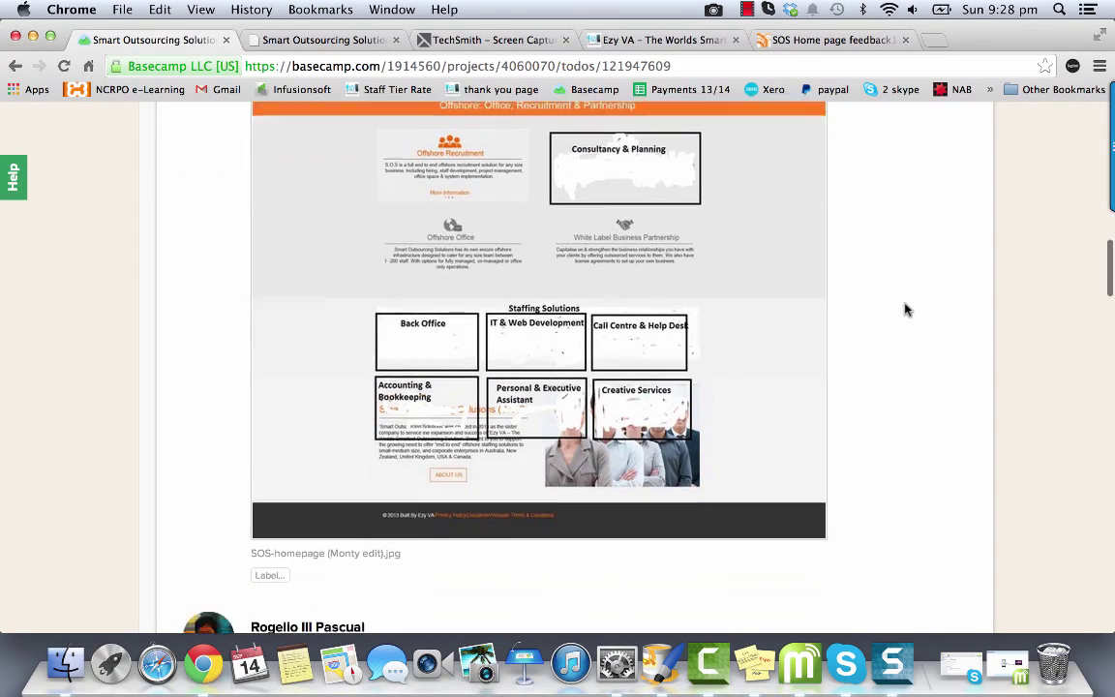
{"action": "scroll", "coordinate": [906, 310], "scroll_direction": "down", "scroll_amount": 16}
{"action": "scroll", "coordinate": [905, 309], "scroll_direction": "up", "scroll_amount": 2}
{"action": "scroll", "coordinate": [905, 310], "scroll_direction": "up", "scroll_amount": 12}
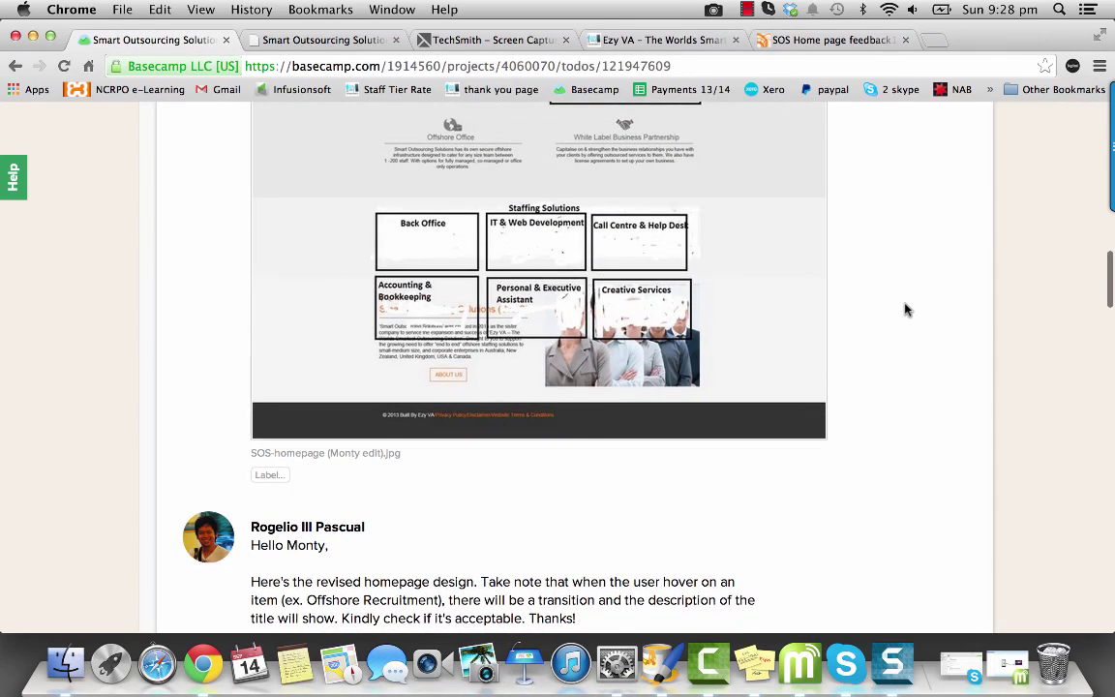
{"action": "scroll", "coordinate": [905, 309], "scroll_direction": "up", "scroll_amount": 1}
{"action": "scroll", "coordinate": [905, 309], "scroll_direction": "down", "scroll_amount": 6}
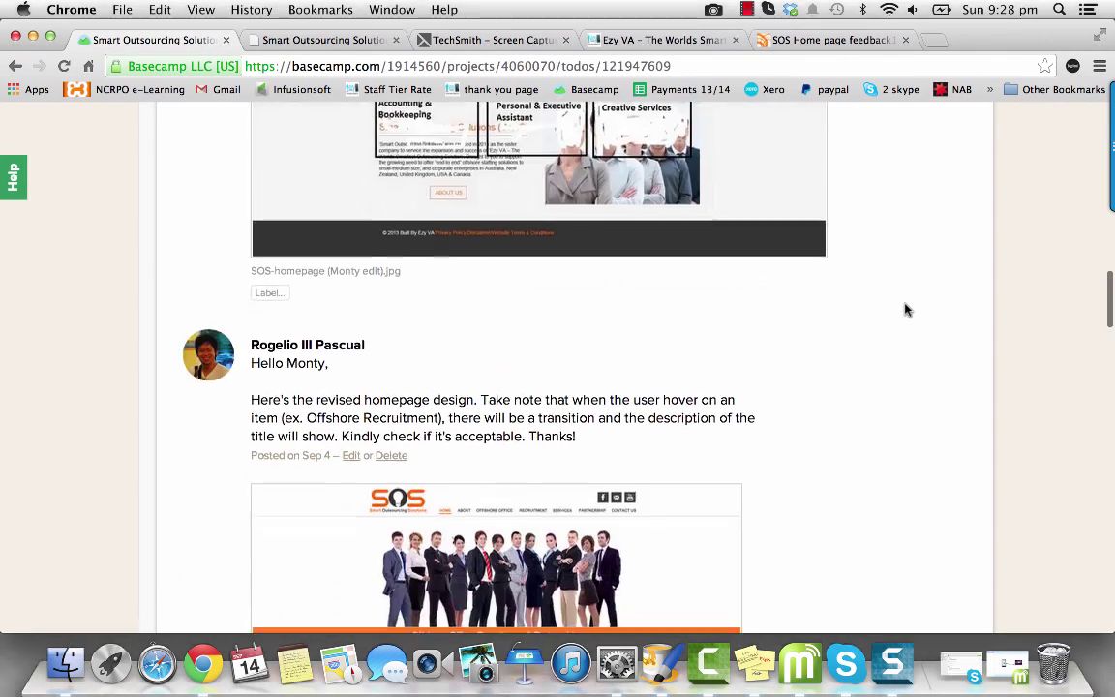
{"action": "scroll", "coordinate": [905, 309], "scroll_direction": "down", "scroll_amount": 20}
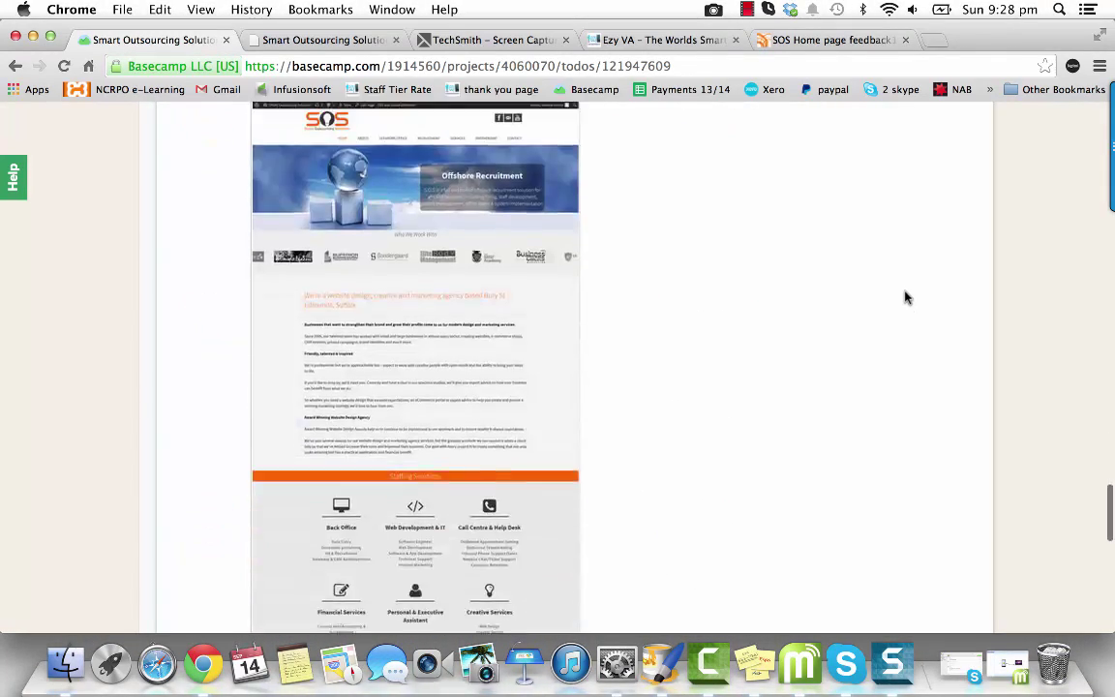
{"action": "scroll", "coordinate": [905, 297], "scroll_direction": "down", "scroll_amount": 10}
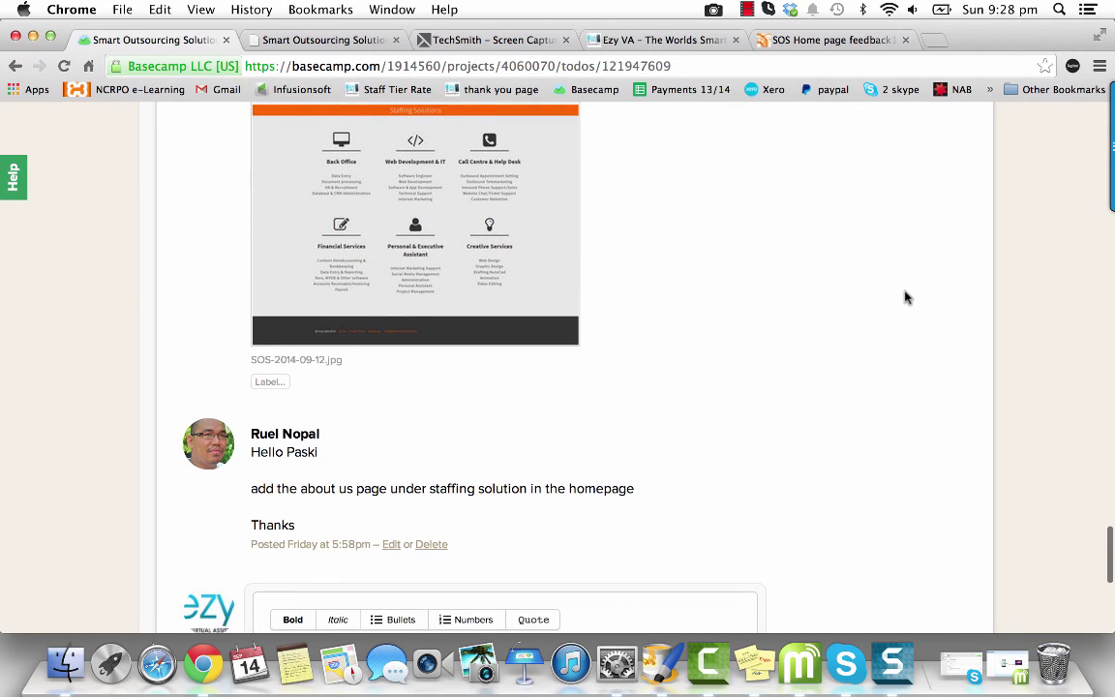
{"action": "scroll", "coordinate": [906, 297], "scroll_direction": "down", "scroll_amount": 2}
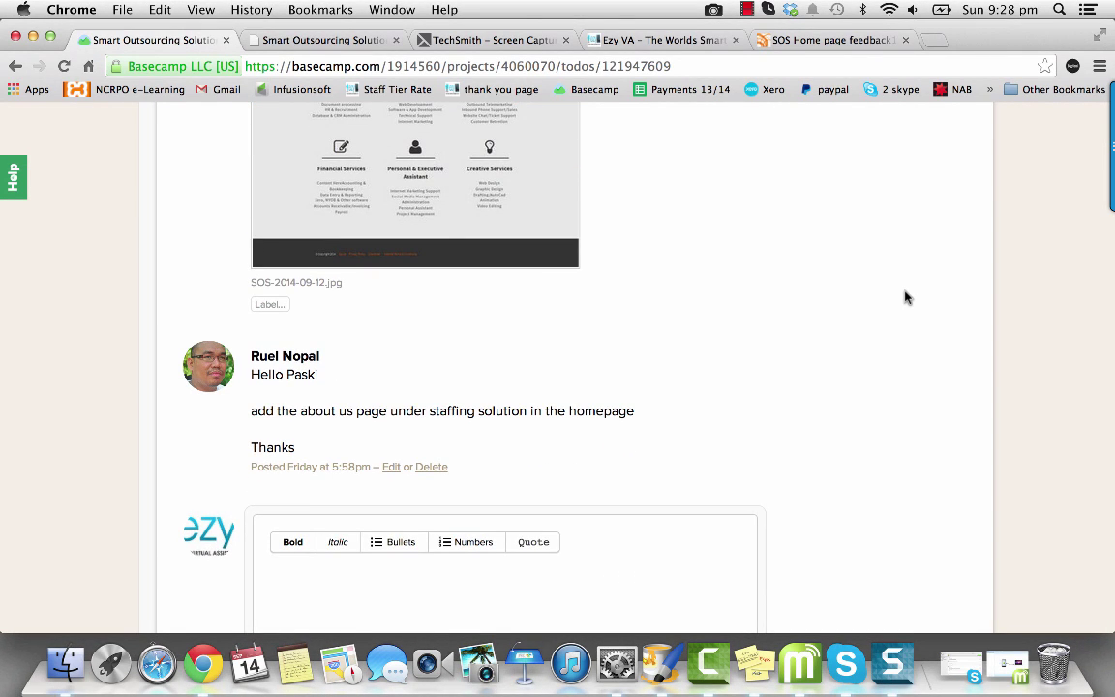
{"action": "scroll", "coordinate": [905, 297], "scroll_direction": "down", "scroll_amount": 5}
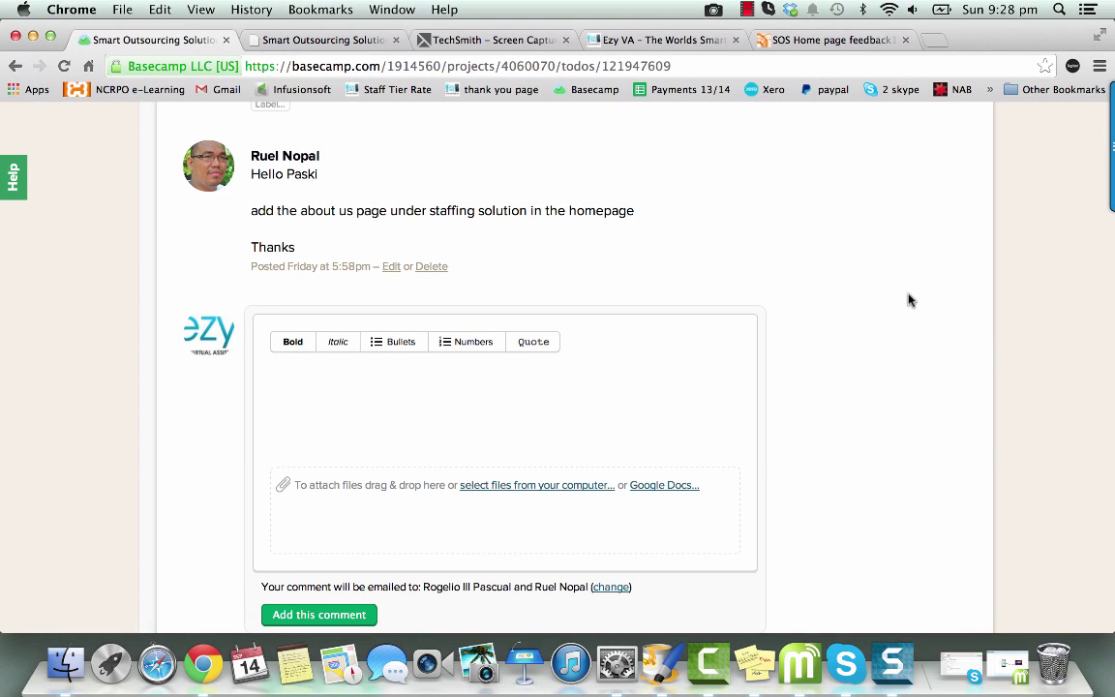
Step: Show the newsos.smartoutsourcingsolutions.com tab with its Back Office and Web Development & IT services
{"action": "left_click", "coordinate": [368, 41]}
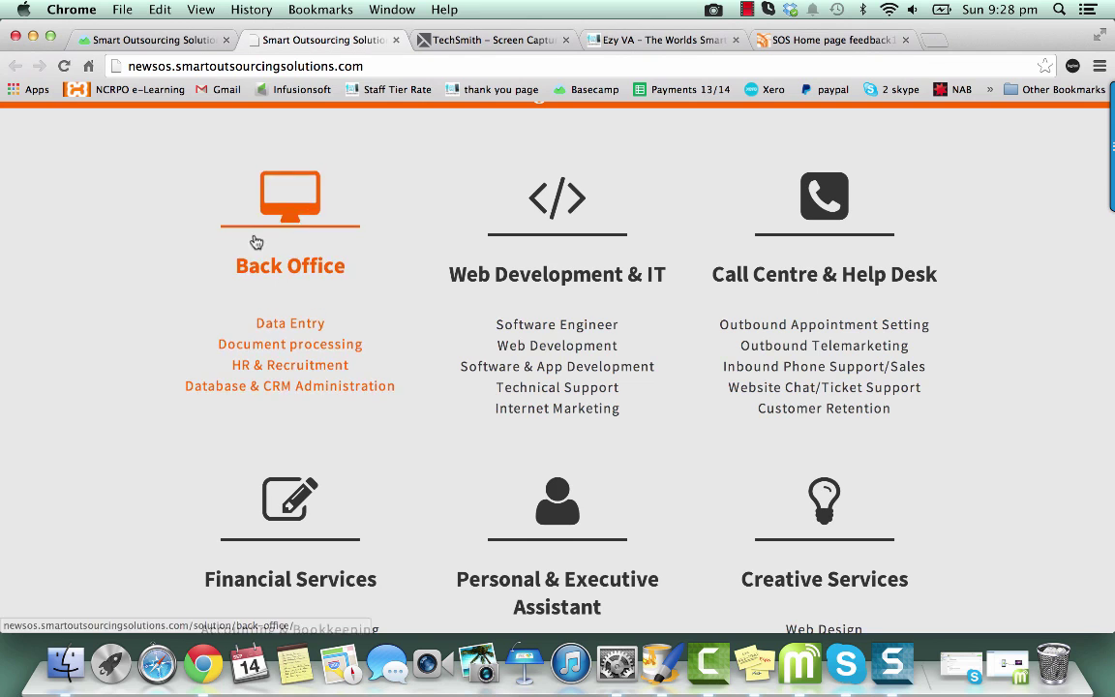
{"action": "scroll", "coordinate": [165, 269], "scroll_direction": "up", "scroll_amount": 3}
{"action": "right_click", "coordinate": [166, 265]}
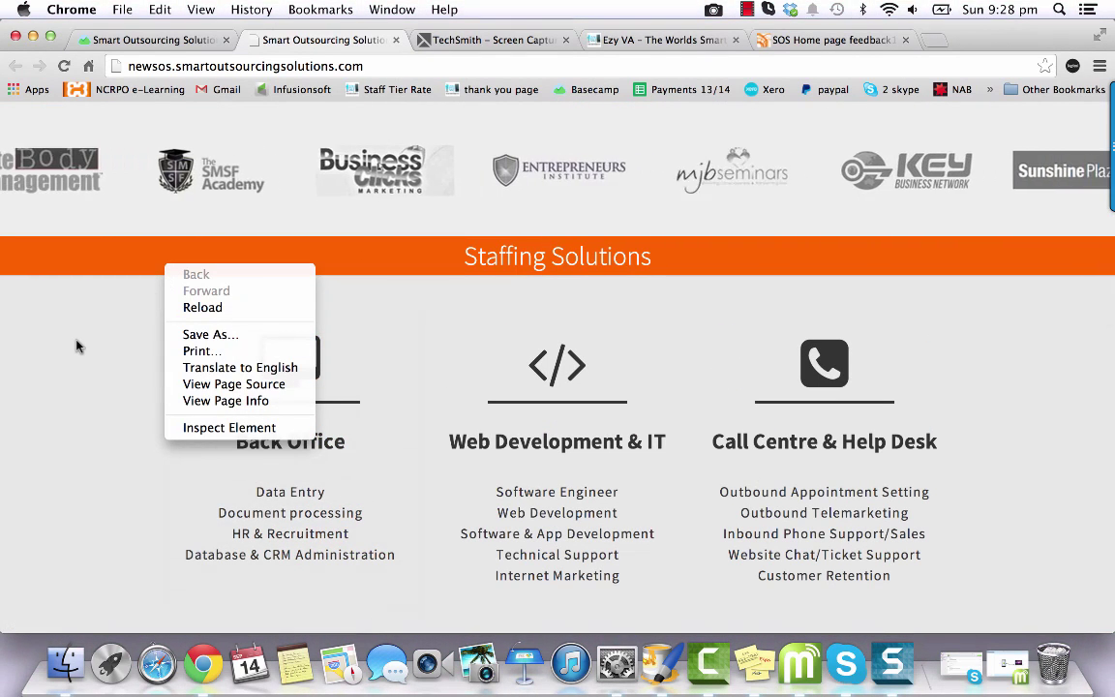
{"action": "left_click", "coordinate": [78, 346]}
{"action": "scroll", "coordinate": [77, 346], "scroll_direction": "down", "scroll_amount": 3}
{"action": "scroll", "coordinate": [78, 346], "scroll_direction": "up", "scroll_amount": 1}
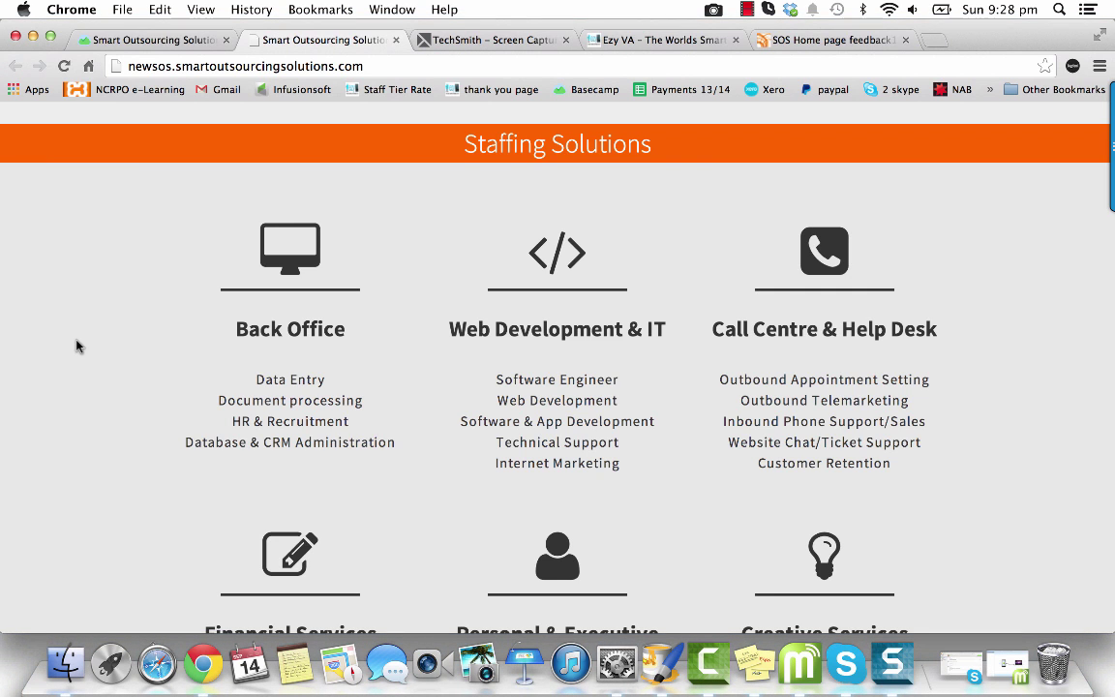
{"action": "mouse_move", "coordinate": [1111, 172]}
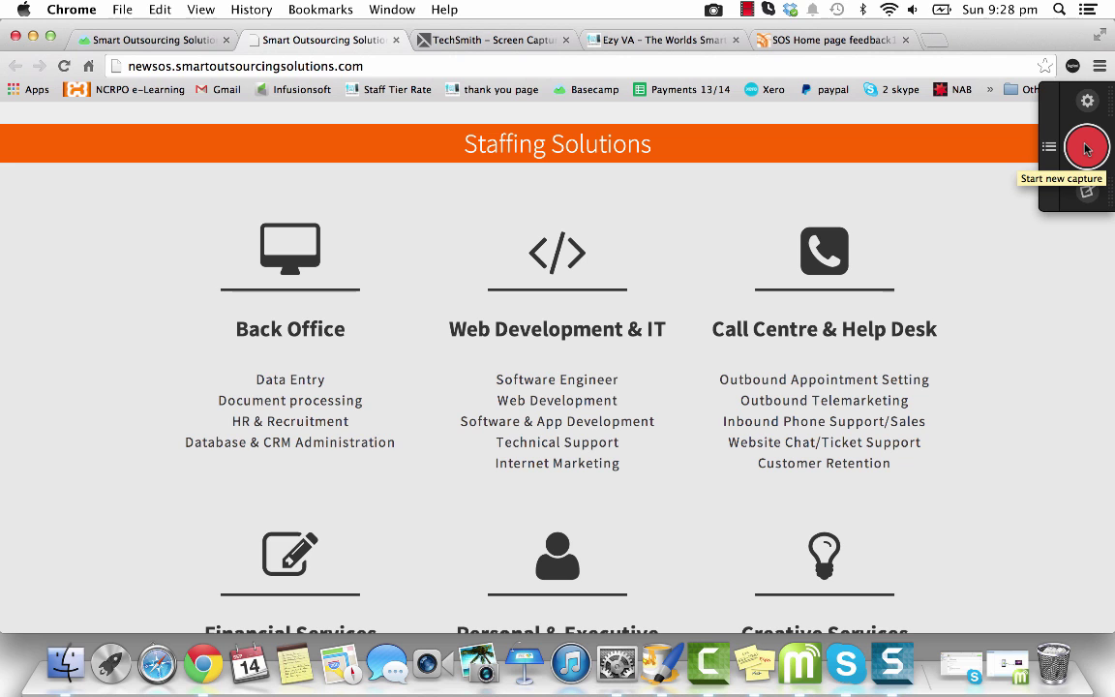
Step: Select the Staffing Solutions area and capture it as a 1280 × 610 image
{"action": "left_click", "coordinate": [1086, 147]}
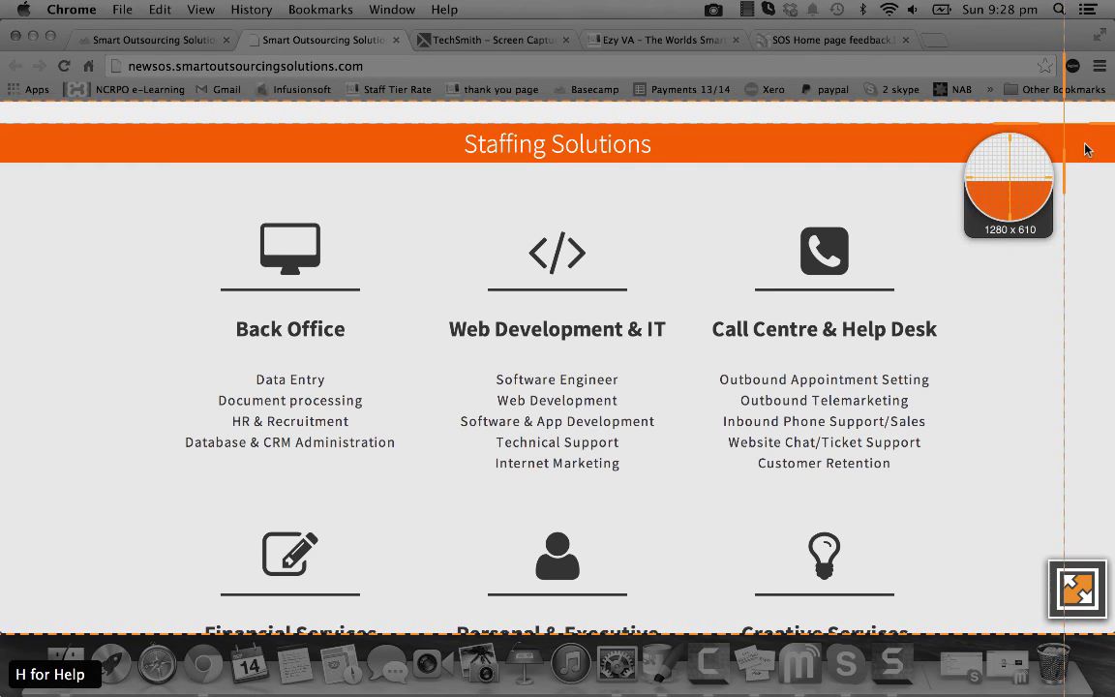
{"action": "left_click", "coordinate": [1086, 147]}
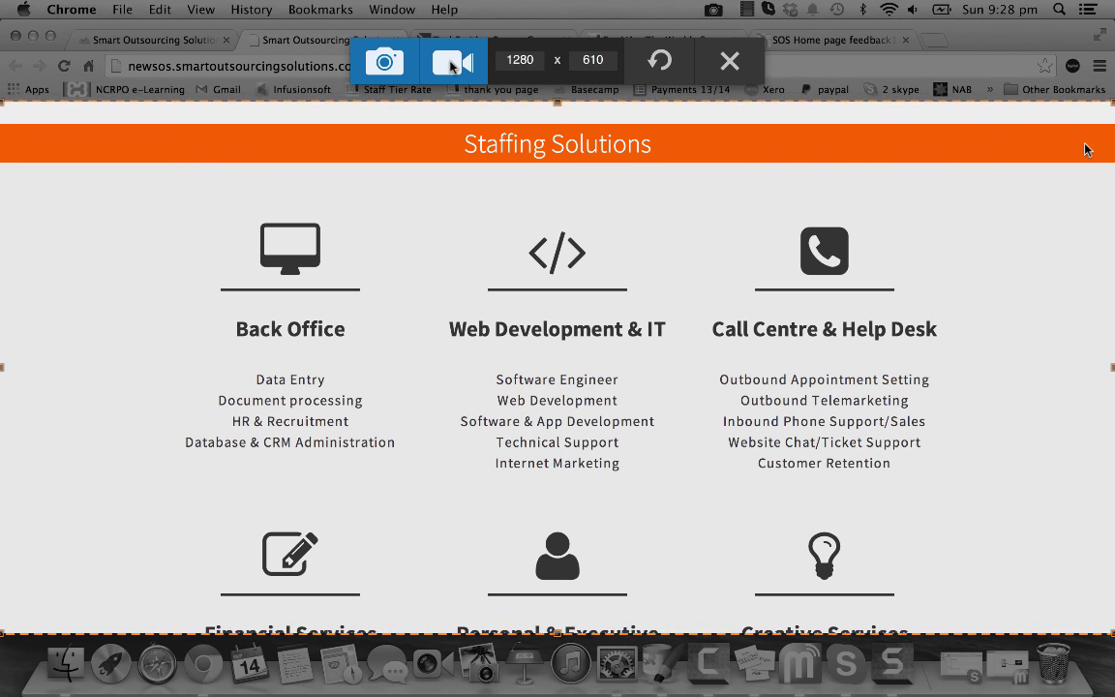
{"action": "left_click", "coordinate": [385, 62]}
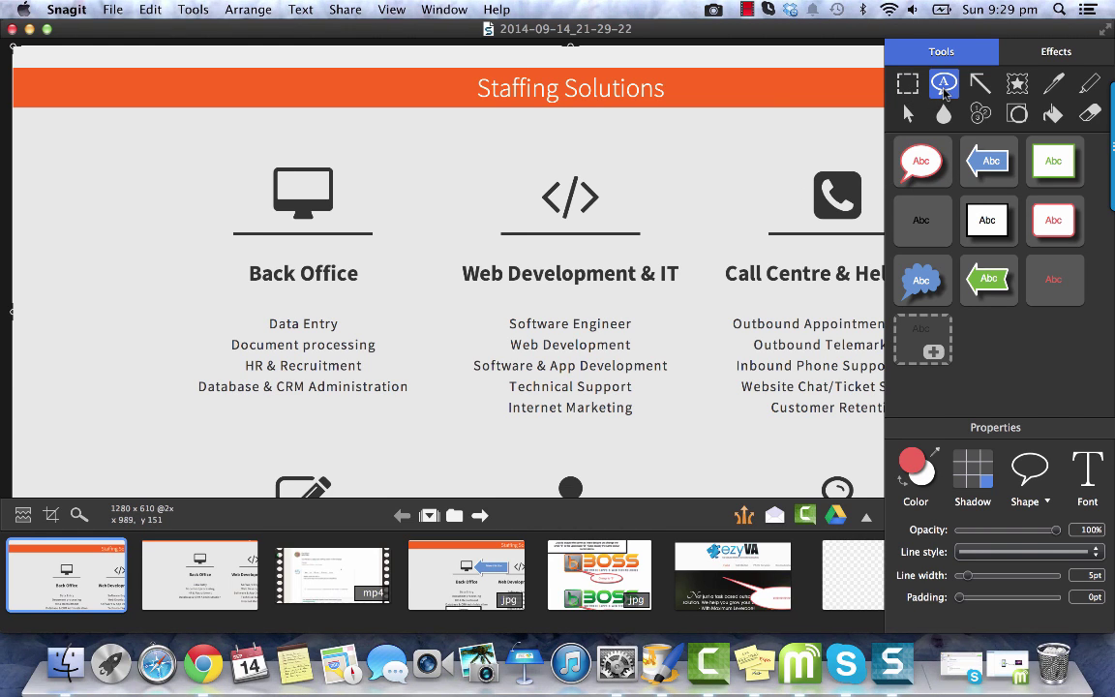
Step: Draw a blue arrow callout reading 'Make this blue' aimed at the Back Office monitor icon
{"action": "left_click", "coordinate": [990, 171]}
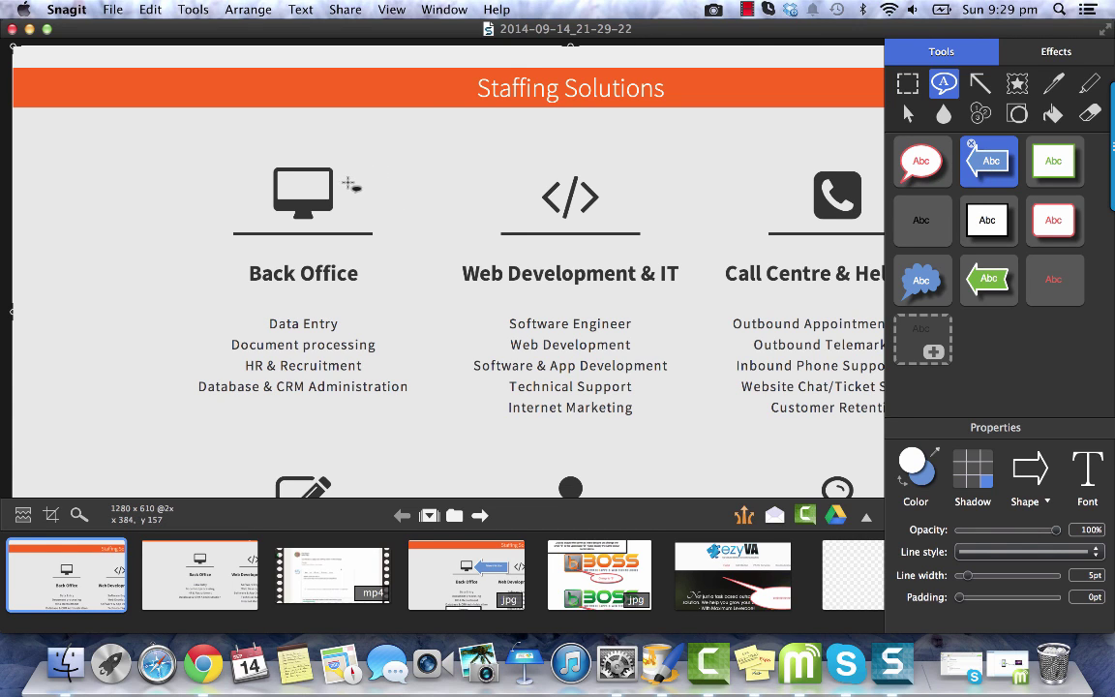
{"action": "left_click_drag", "start_coordinate": [348, 182], "coordinate": [547, 219]}
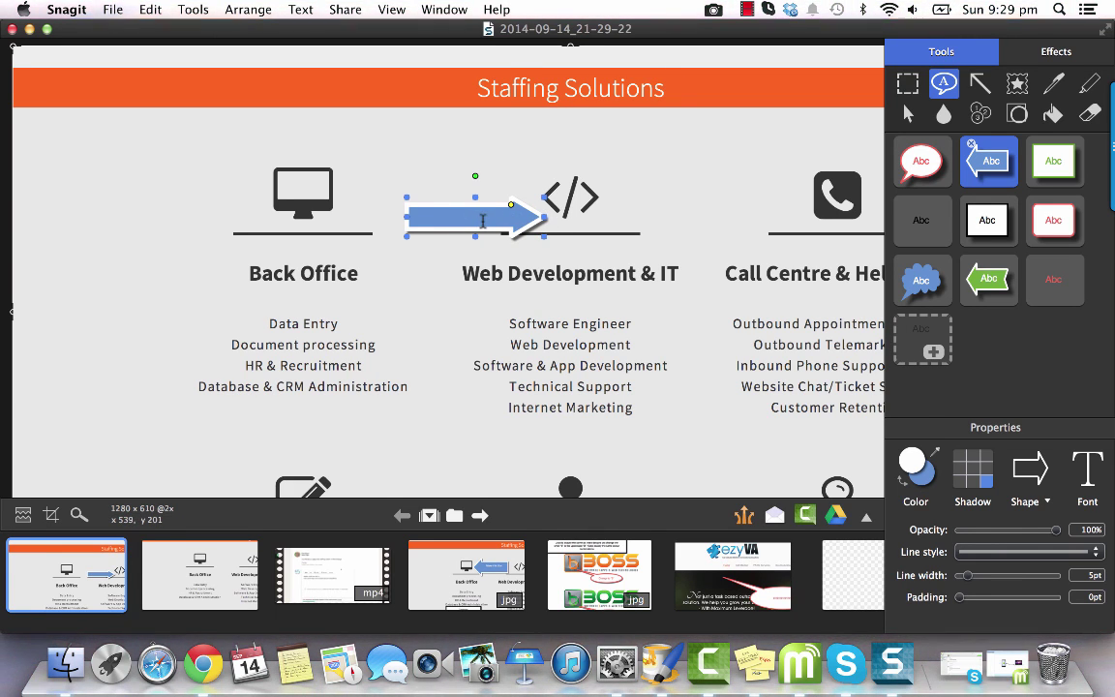
{"action": "type", "text": "Make this"}
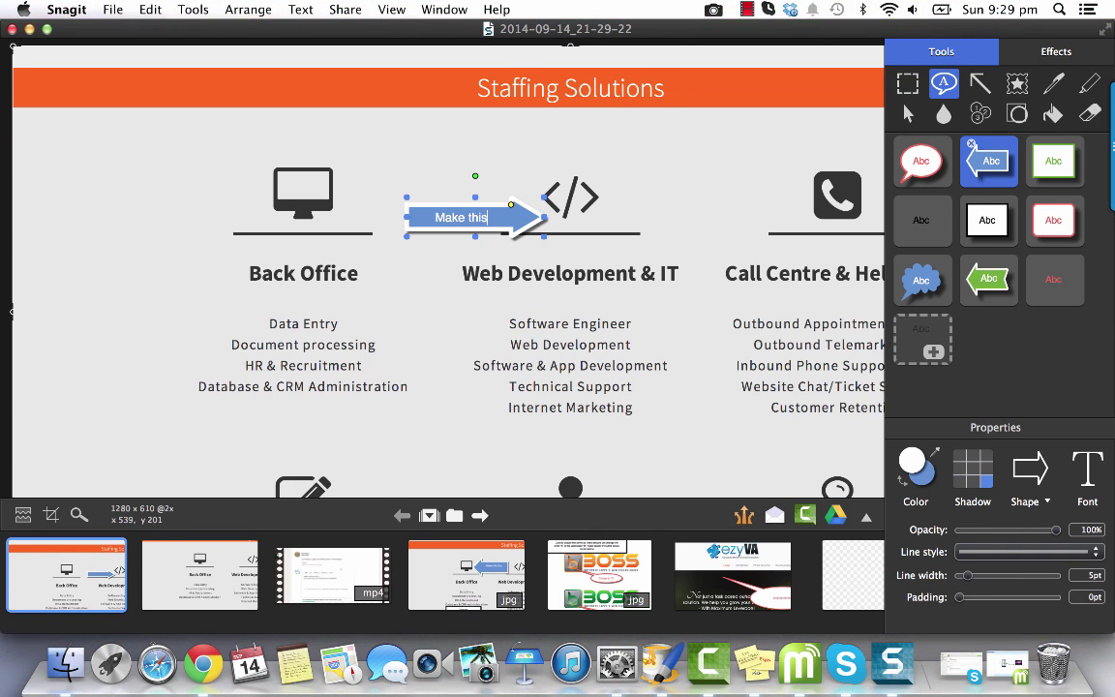
{"action": "type", "text": " blue"}
{"action": "key", "text": "Escape"}
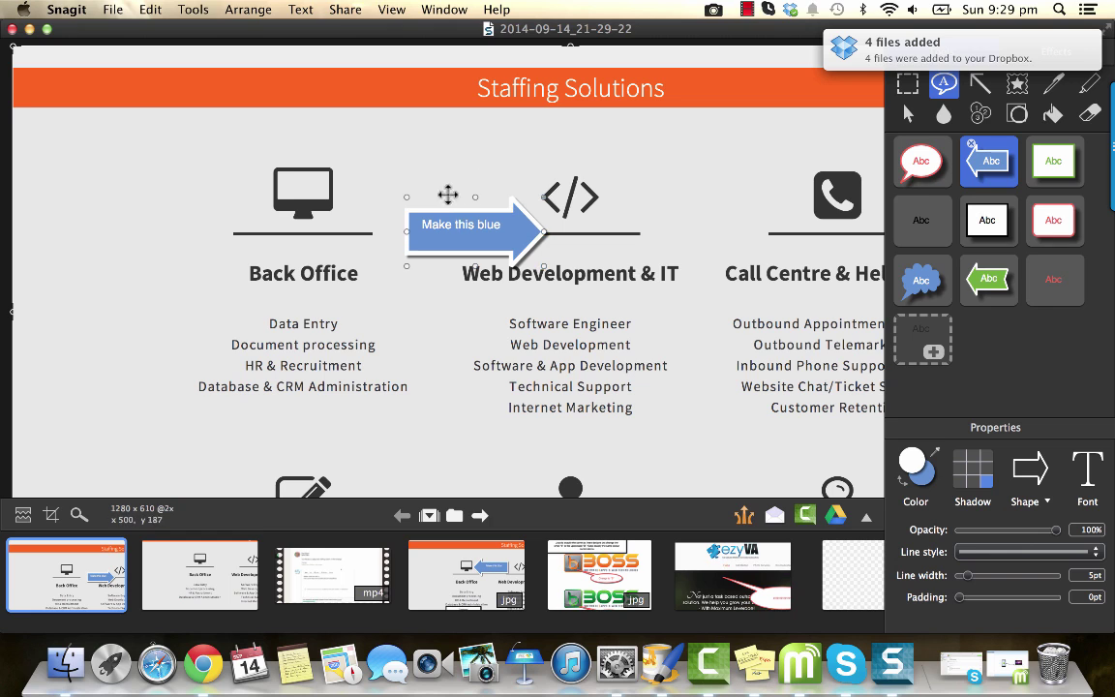
{"action": "left_click_drag", "start_coordinate": [448, 227], "coordinate": [167, 190]}
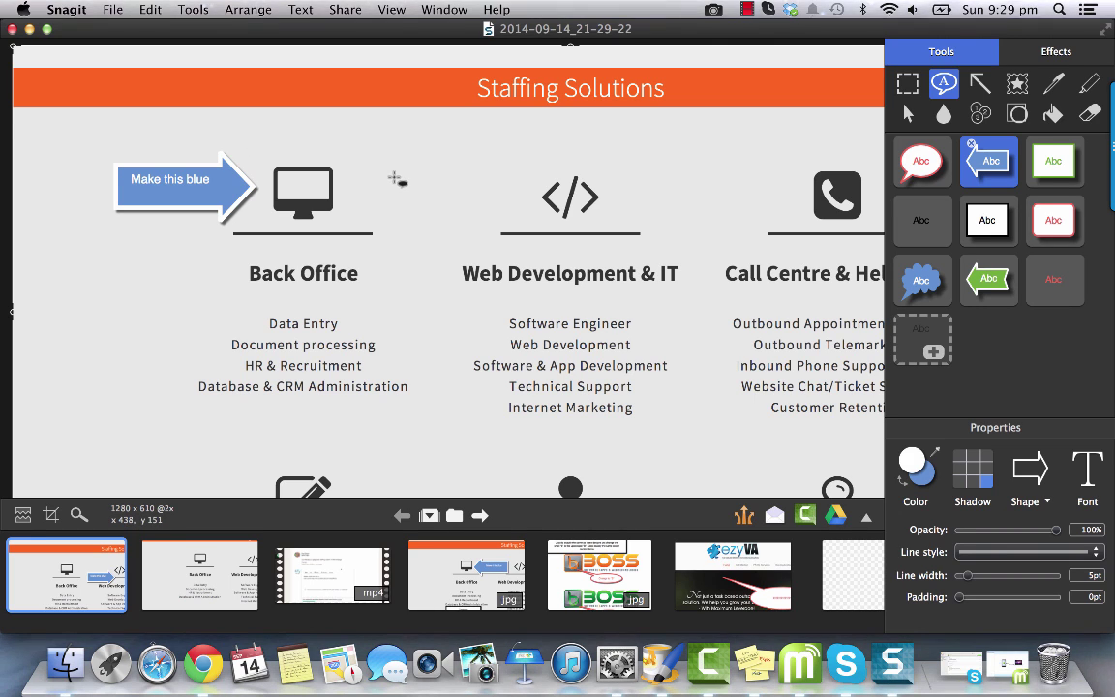
Step: Draw a red speech bubble from the </> icon reading 'Change this to be 3 dimensional'
{"action": "left_click", "coordinate": [912, 167]}
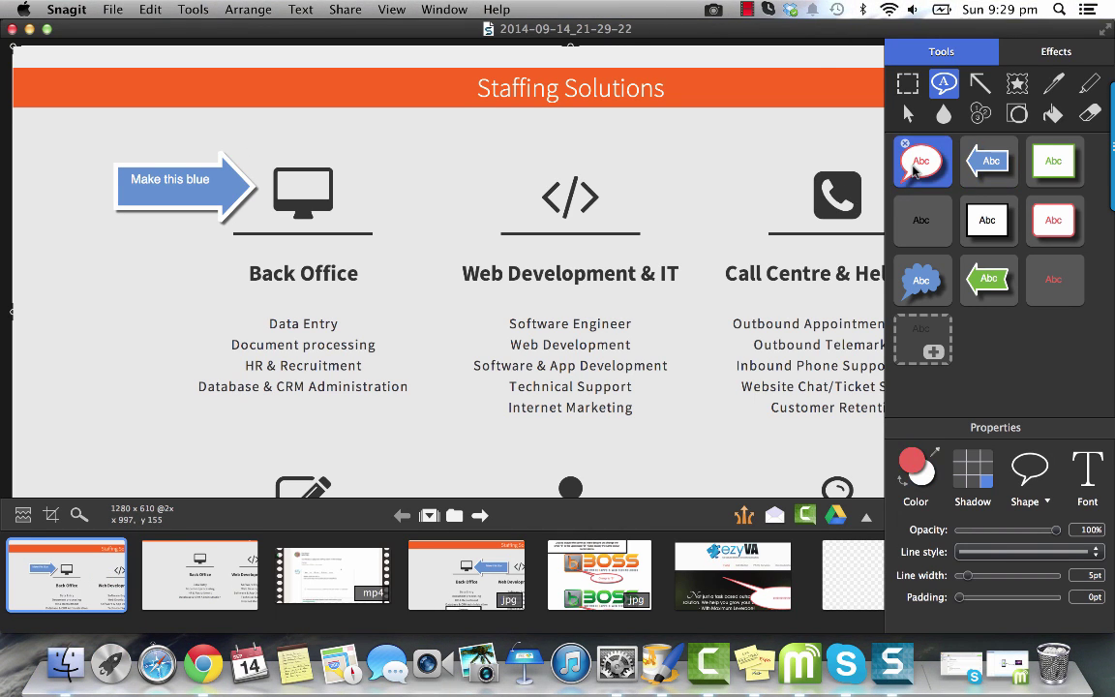
{"action": "mouse_move", "coordinate": [612, 188]}
{"action": "left_mouse_down"}
{"action": "mouse_move", "coordinate": [702, 192]}
{"action": "mouse_move", "coordinate": [724, 113]}
{"action": "mouse_move", "coordinate": [762, 117]}
{"action": "mouse_move", "coordinate": [808, 84]}
{"action": "left_mouse_up"}
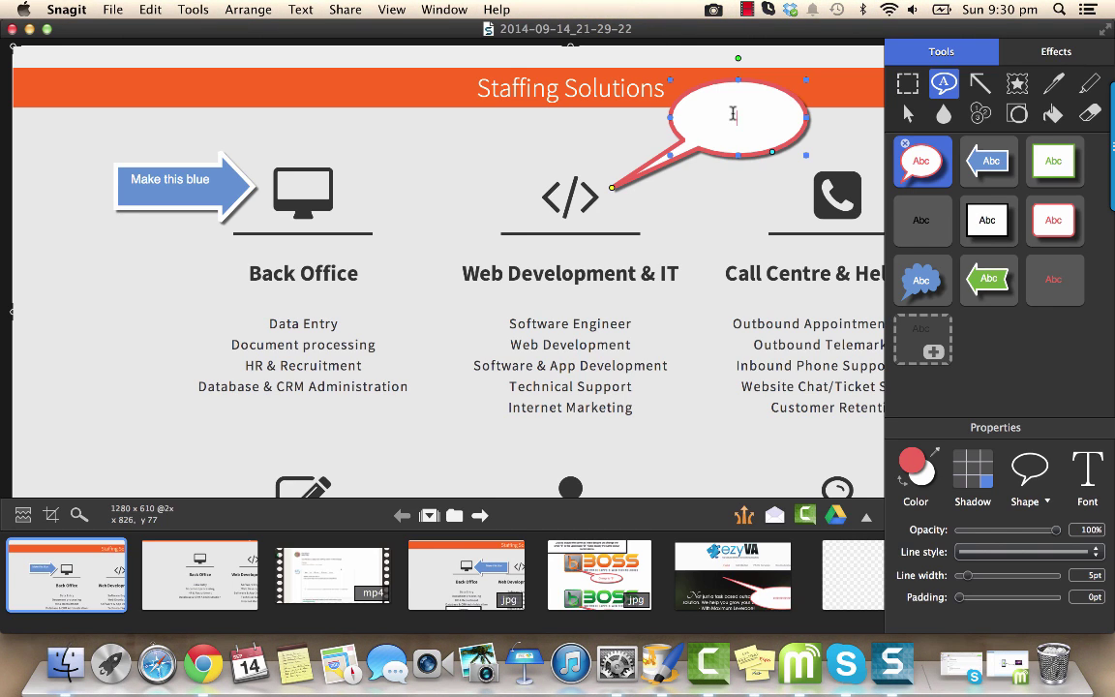
{"action": "type", "text": "Change "}
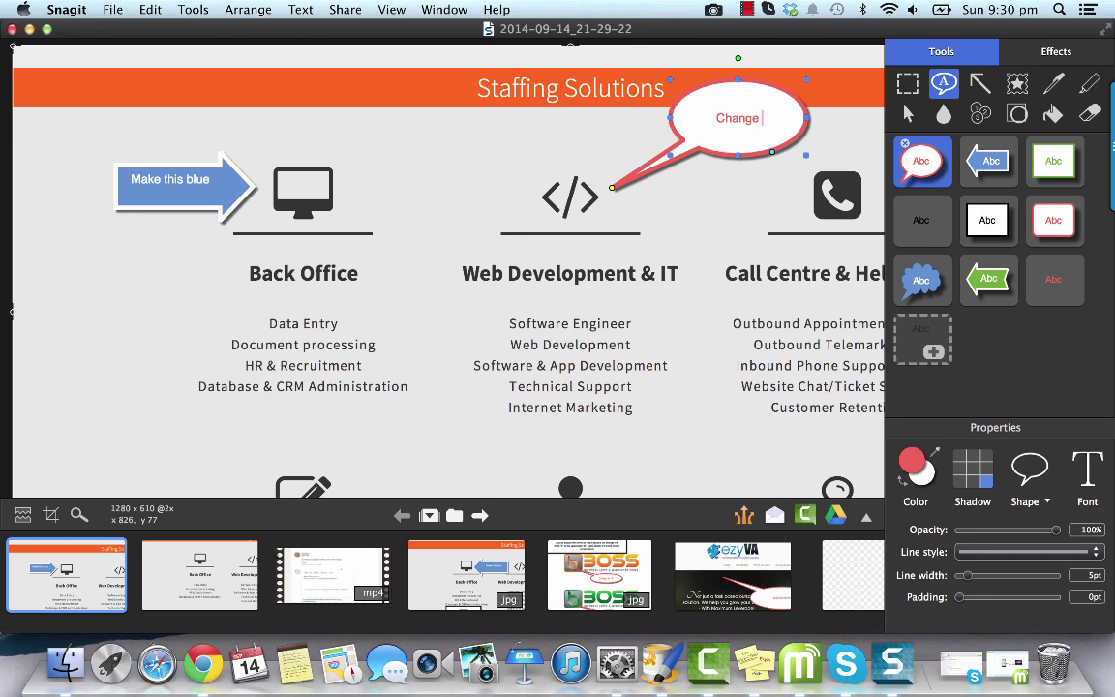
{"action": "type", "text": "this to be"}
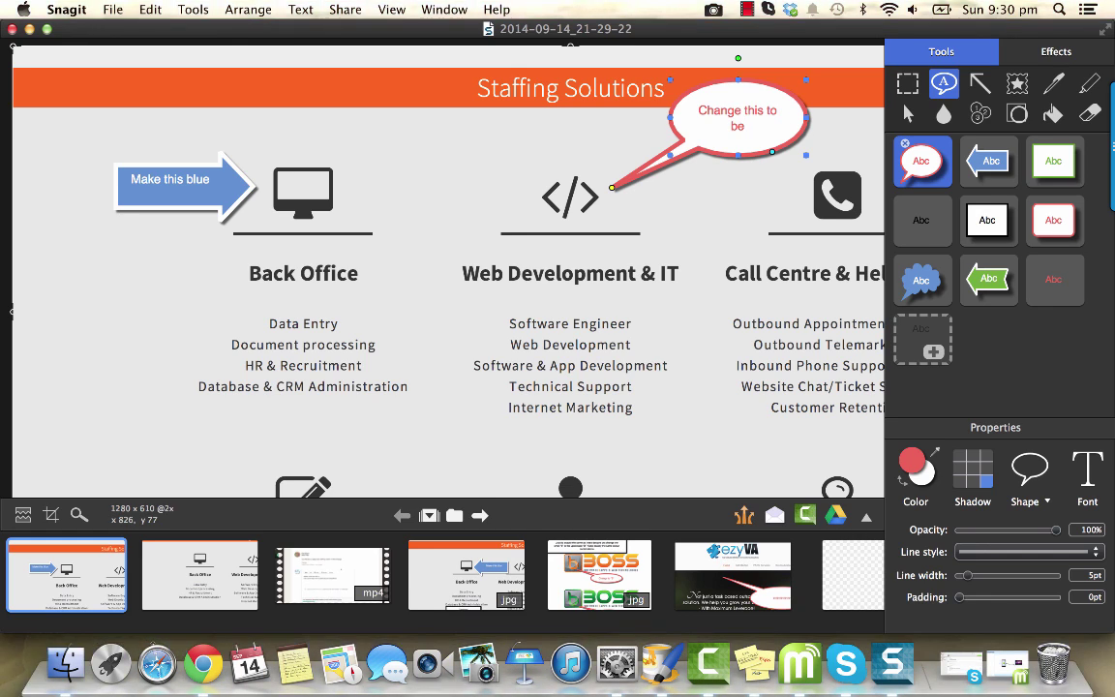
{"action": "type", "text": " 3 dimensional"}
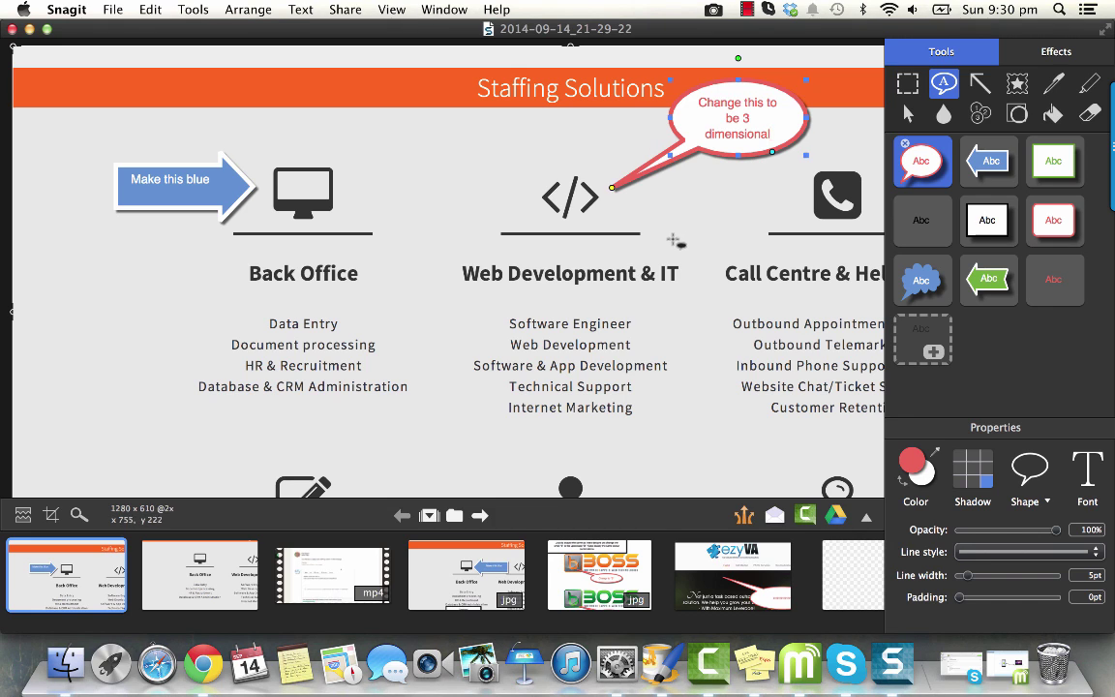
{"action": "left_click", "coordinate": [610, 213]}
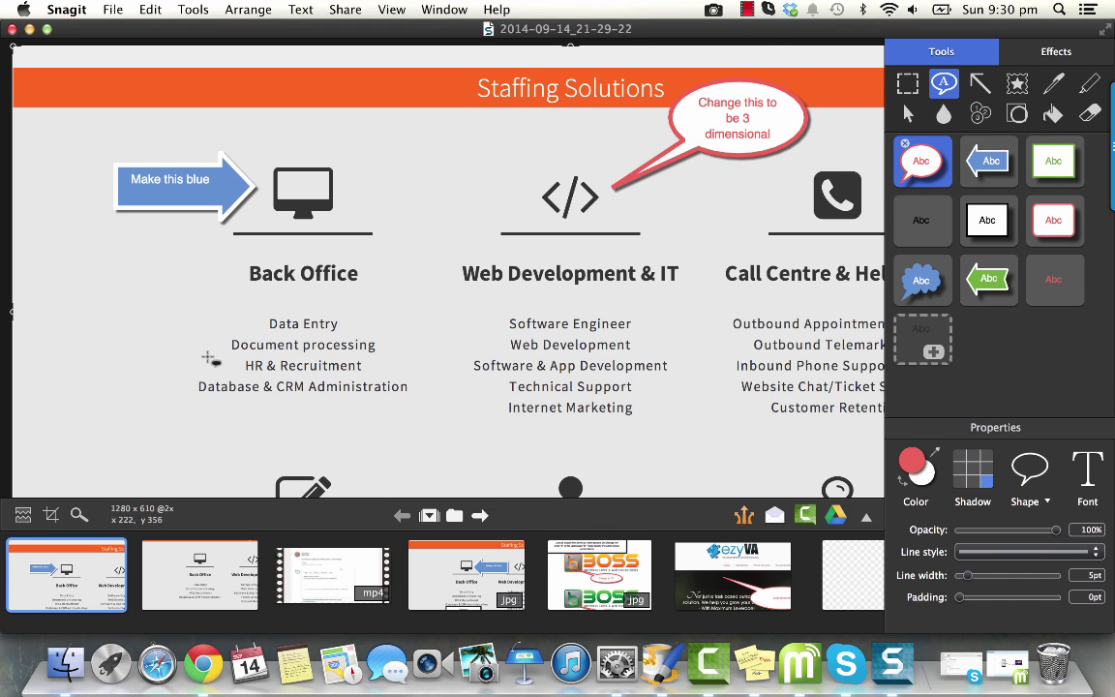
{"action": "scroll", "coordinate": [208, 358], "scroll_direction": "down", "scroll_amount": 2}
{"action": "scroll", "coordinate": [248, 351], "scroll_direction": "up", "scroll_amount": 1}
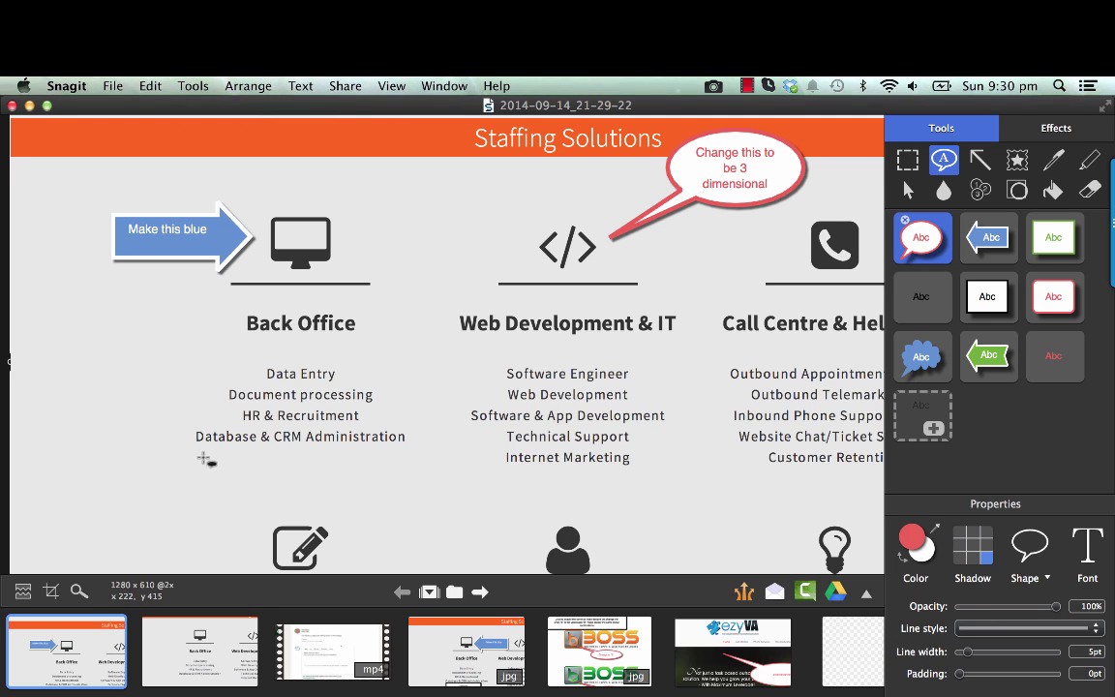
Step: Remove the stray red callout drawn below Database & CRM Administration
{"action": "left_click_drag", "start_coordinate": [205, 458], "coordinate": [363, 502]}
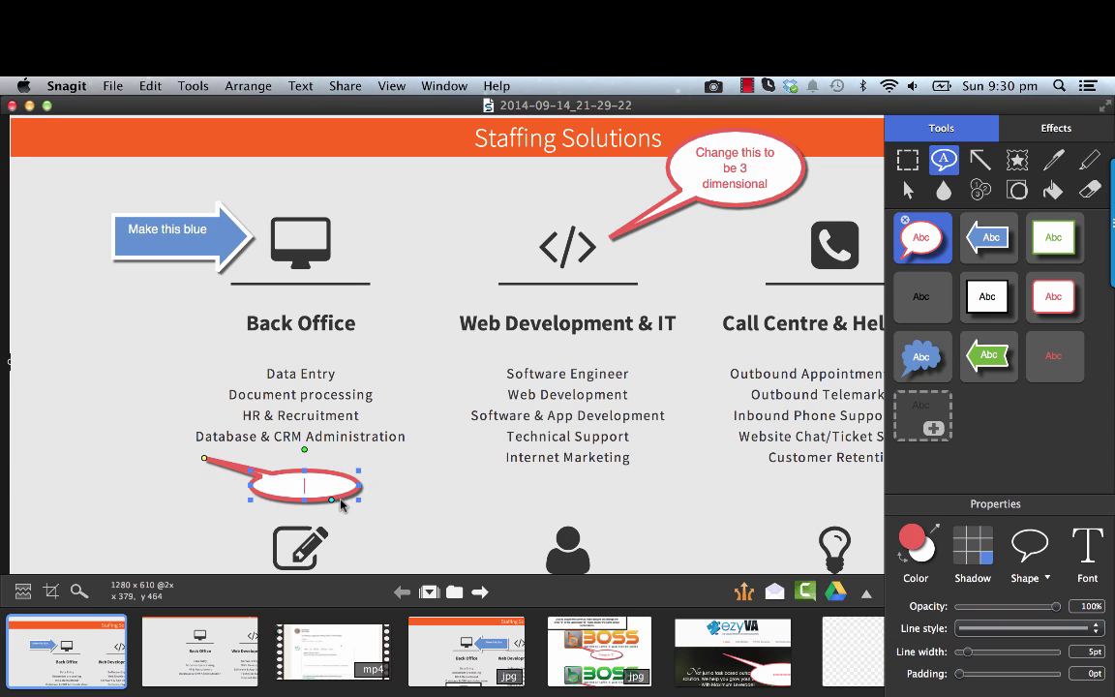
{"action": "left_click", "coordinate": [359, 500]}
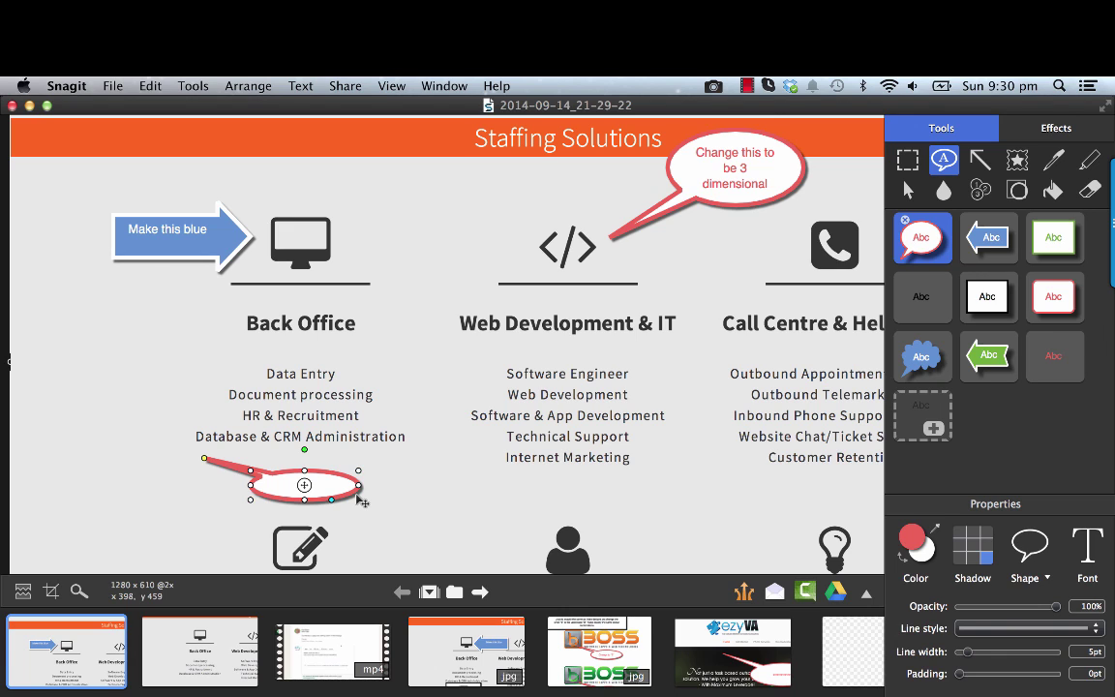
{"action": "key", "text": "BackSpace"}
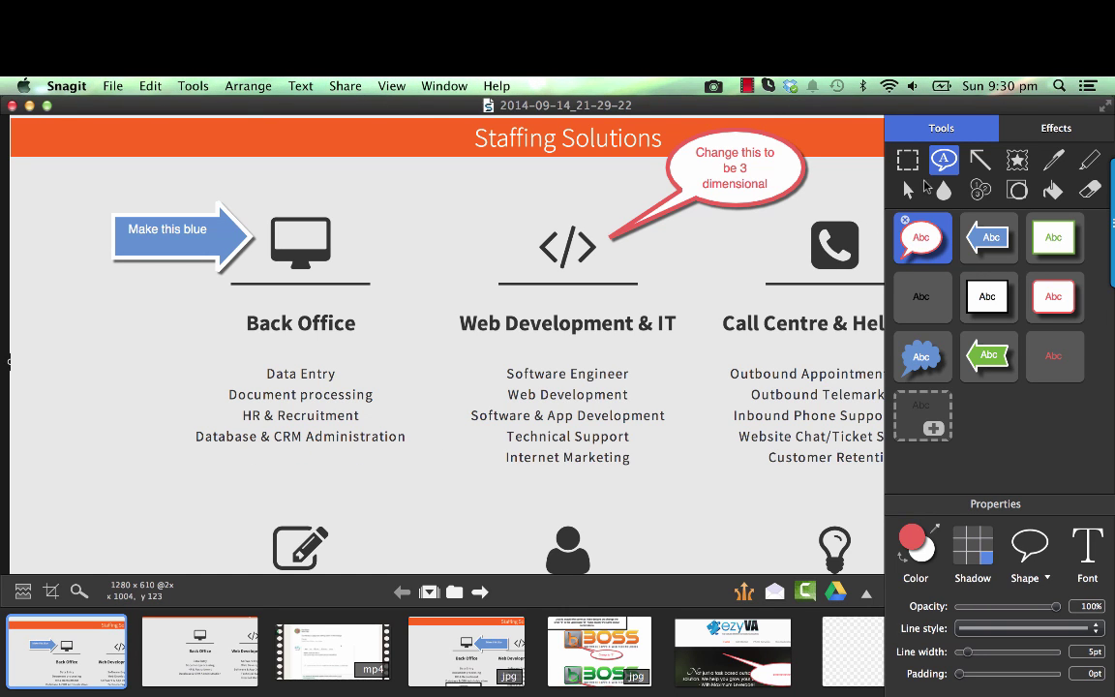
{"action": "left_click", "coordinate": [908, 160]}
{"action": "left_click", "coordinate": [944, 159]}
Step: Add No Shape text 'Dog Walking' and line it up under the Back Office list
{"action": "left_click", "coordinate": [918, 405]}
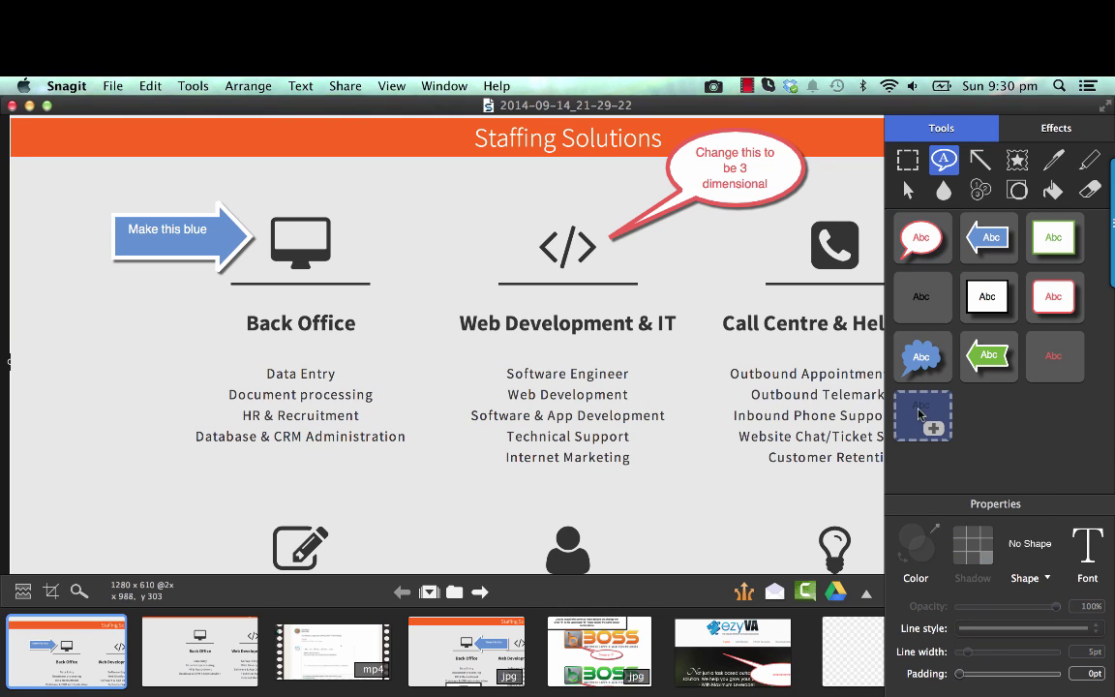
{"action": "left_click_drag", "start_coordinate": [212, 452], "coordinate": [422, 492]}
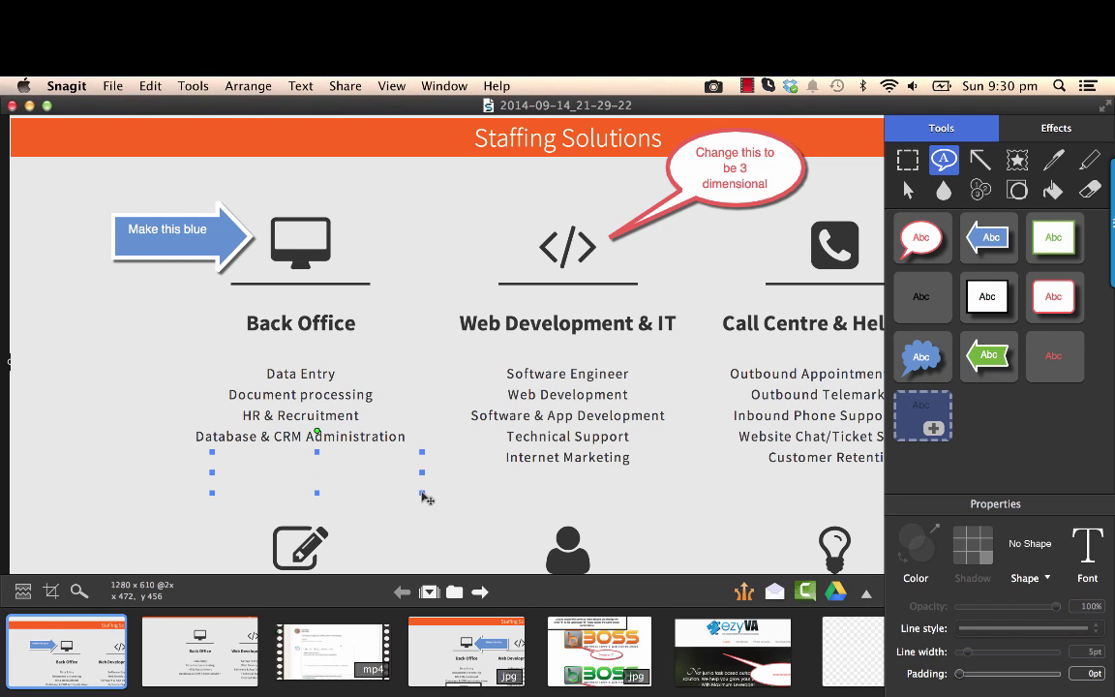
{"action": "type", "text": "Dog Walking"}
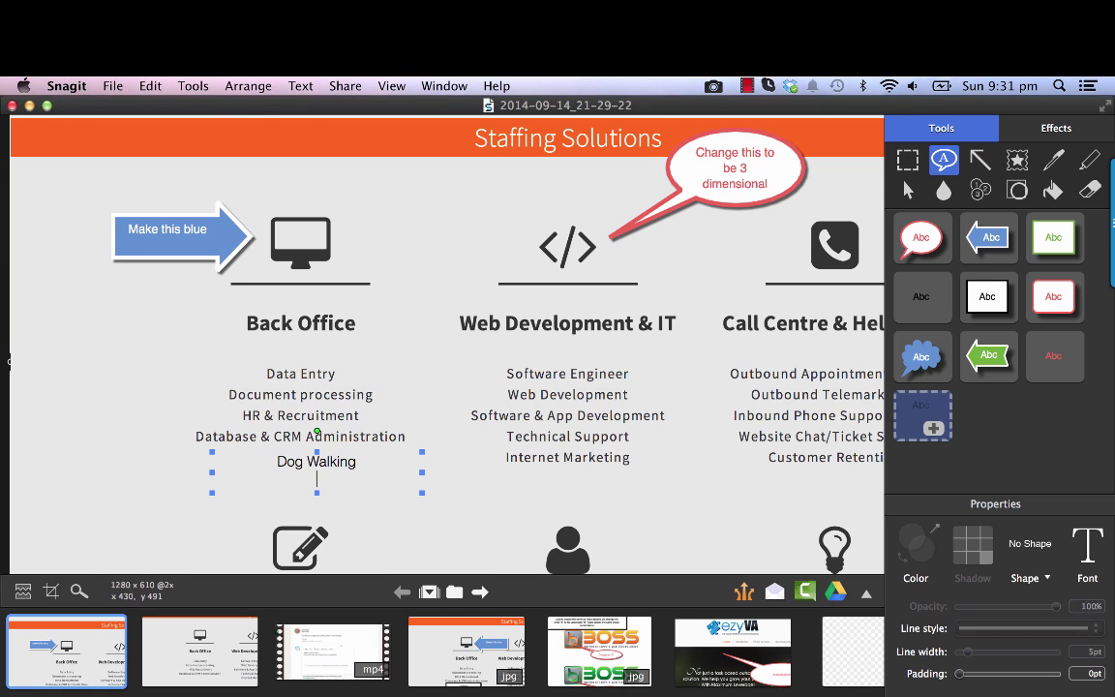
{"action": "left_click", "coordinate": [362, 511]}
{"action": "left_click", "coordinate": [326, 463]}
{"action": "mouse_move", "coordinate": [333, 471]}
{"action": "left_mouse_down"}
{"action": "mouse_move", "coordinate": [237, 466]}
{"action": "mouse_move", "coordinate": [332, 468]}
{"action": "left_mouse_up"}
{"action": "left_click", "coordinate": [109, 510]}
{"action": "left_click", "coordinate": [294, 484]}
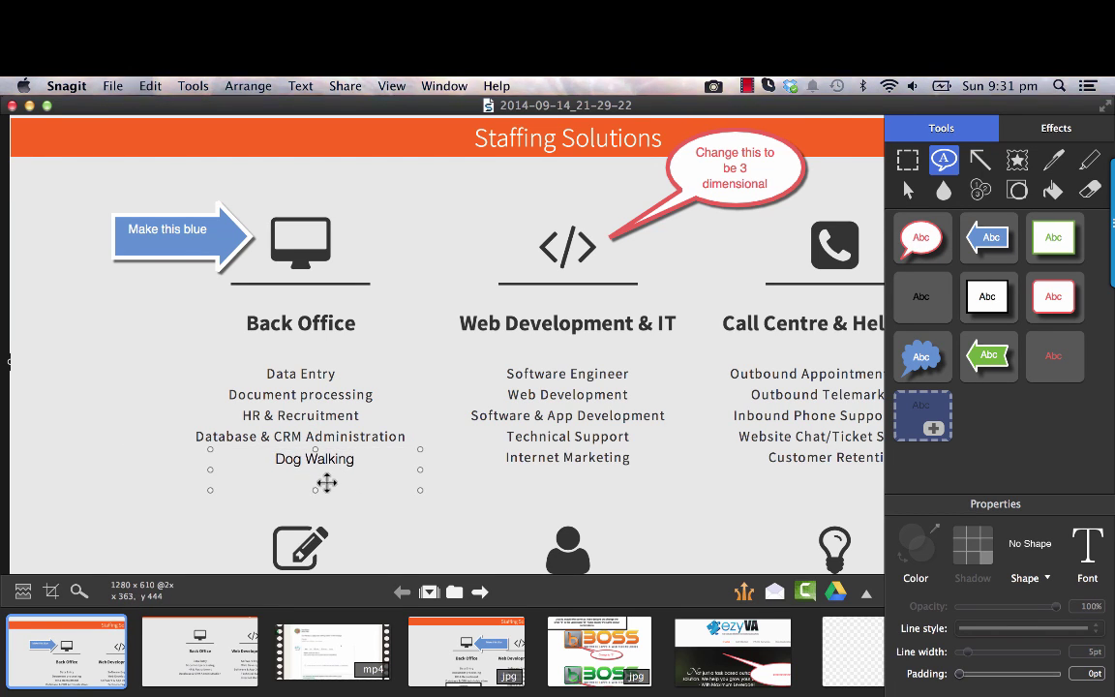
{"action": "left_click", "coordinate": [386, 417]}
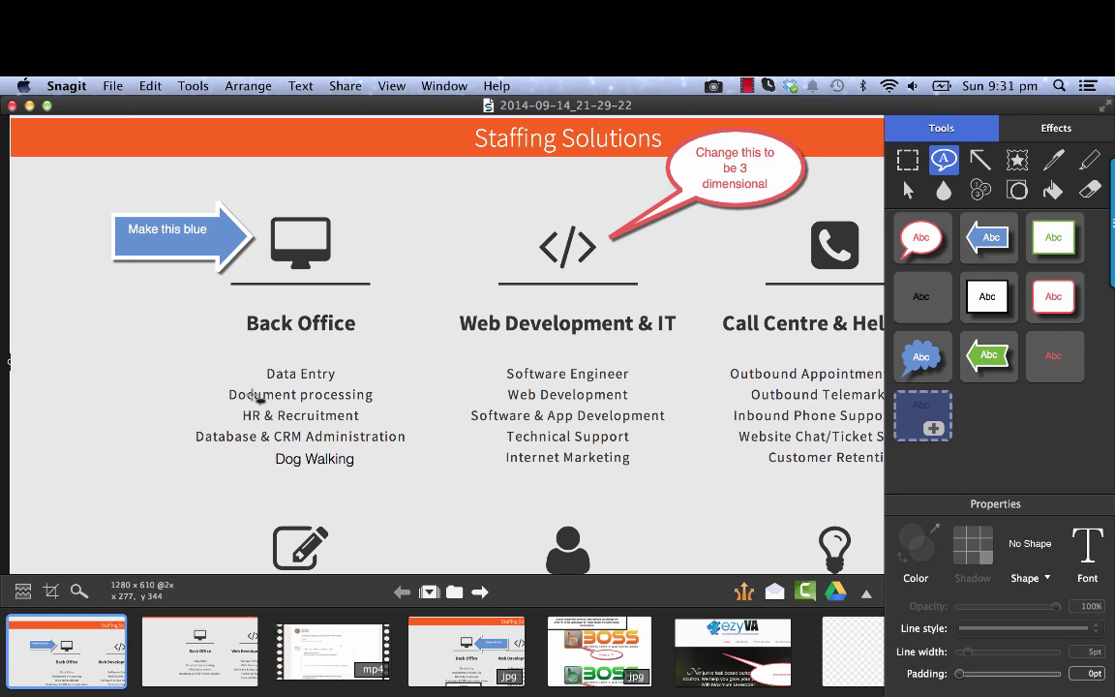
Step: Save the annotated capture as JPEG 'SOS Feedback 1' in the Temp folder
{"action": "left_click", "coordinate": [114, 86]}
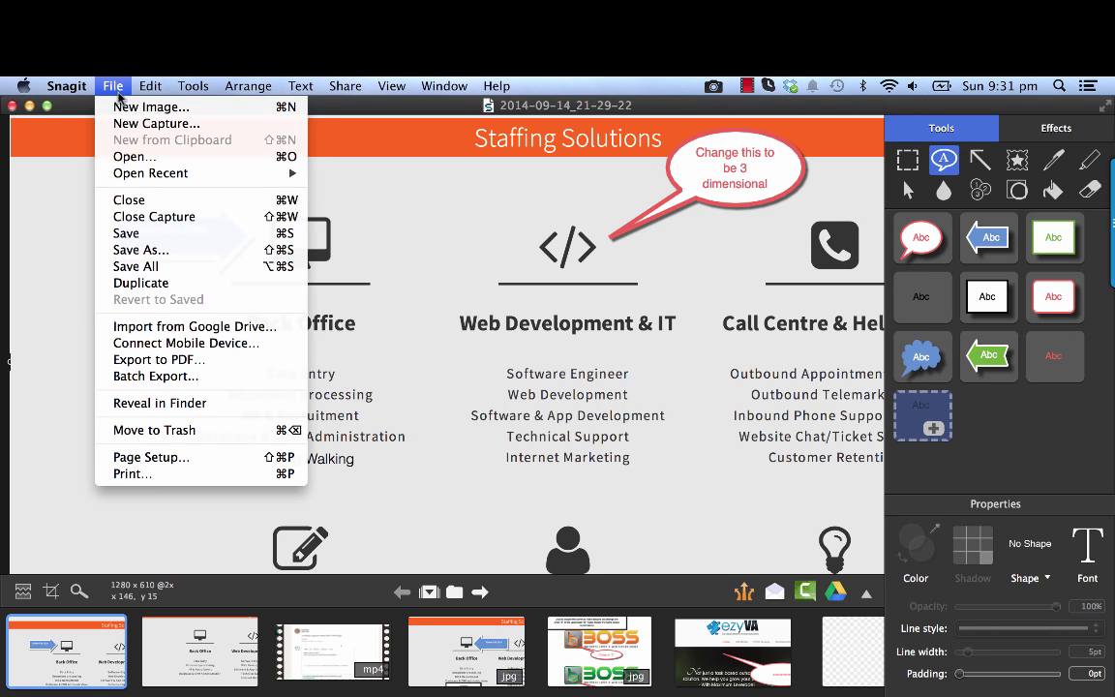
{"action": "left_click", "coordinate": [138, 253]}
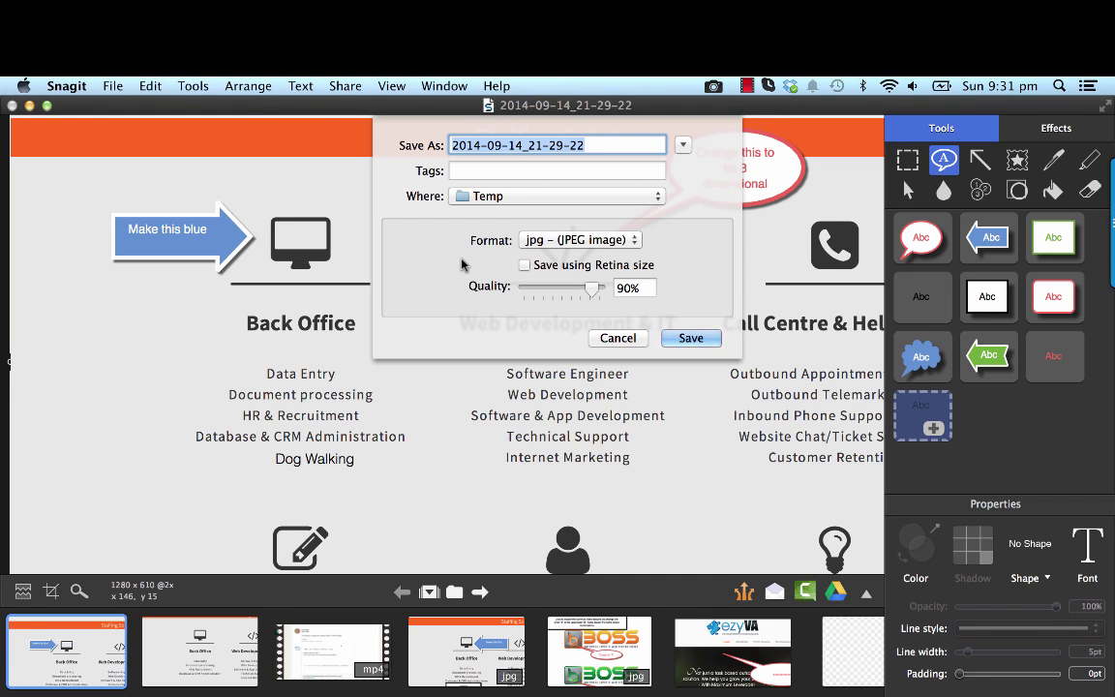
{"action": "type", "text": "SOS D"}
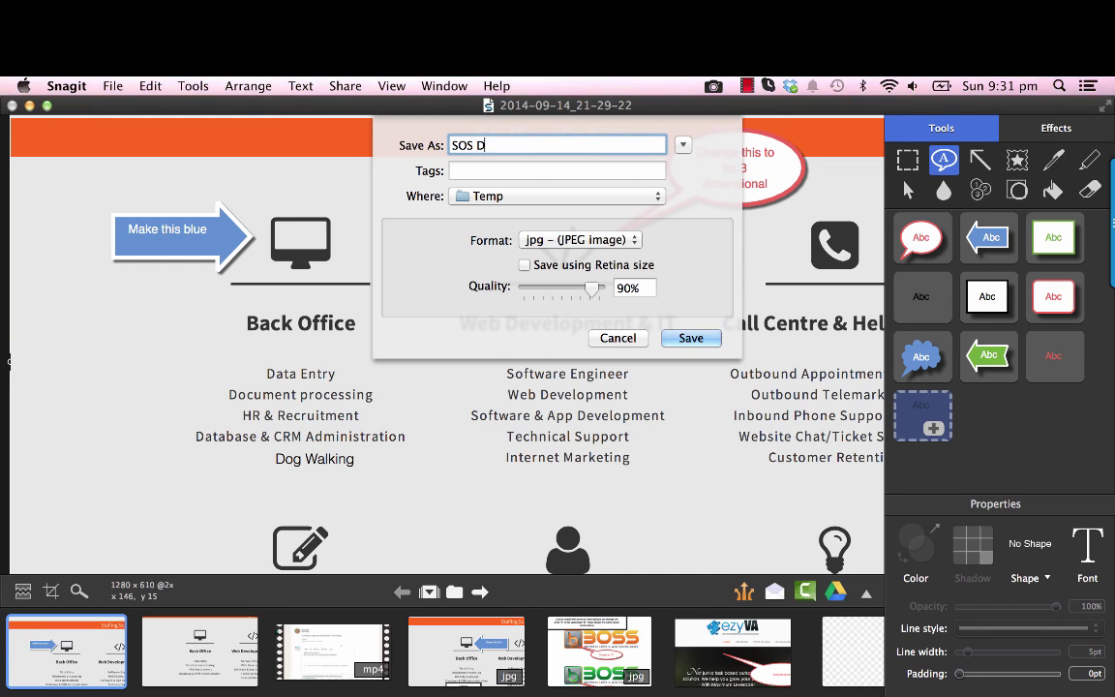
{"action": "key", "text": "BackSpace"}
{"action": "type", "text": "Feedback 1"}
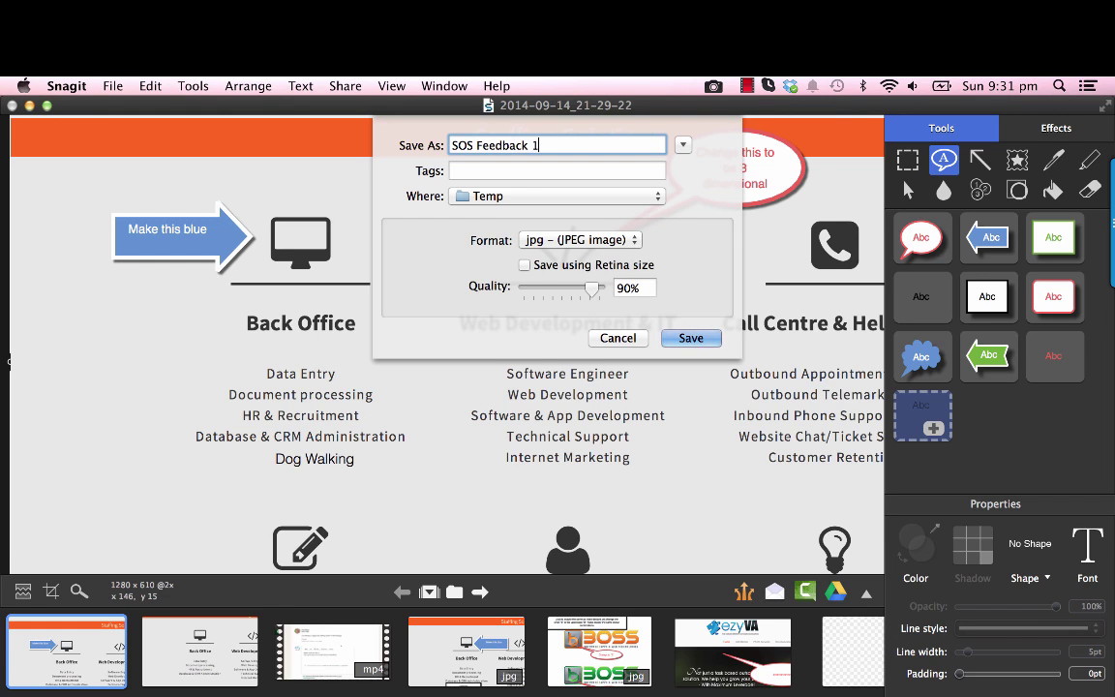
{"action": "left_click", "coordinate": [667, 344]}
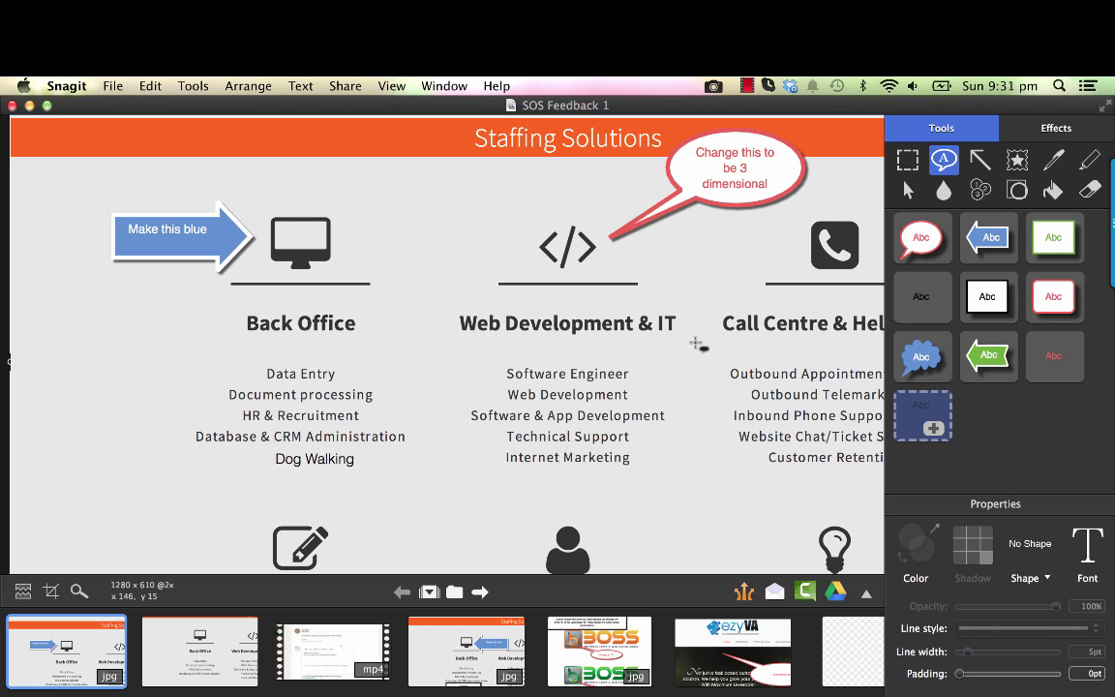
Step: Upload SOS Feedback 1 to Screencast.com and open its share page in Chrome
{"action": "left_click", "coordinate": [353, 90]}
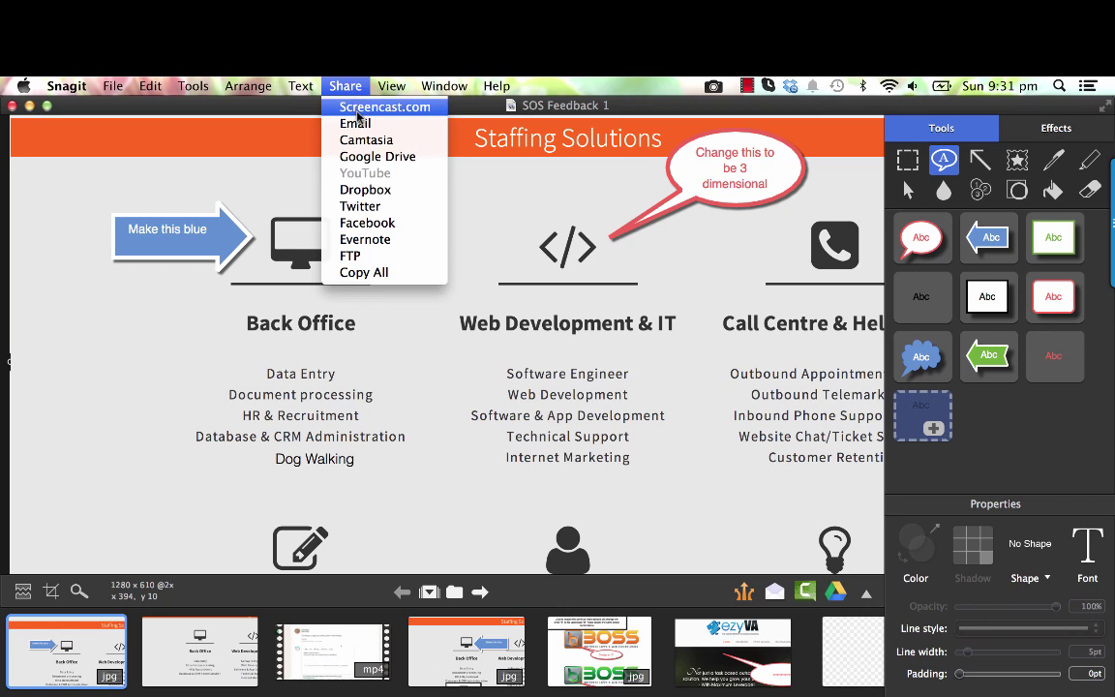
{"action": "left_click", "coordinate": [358, 110]}
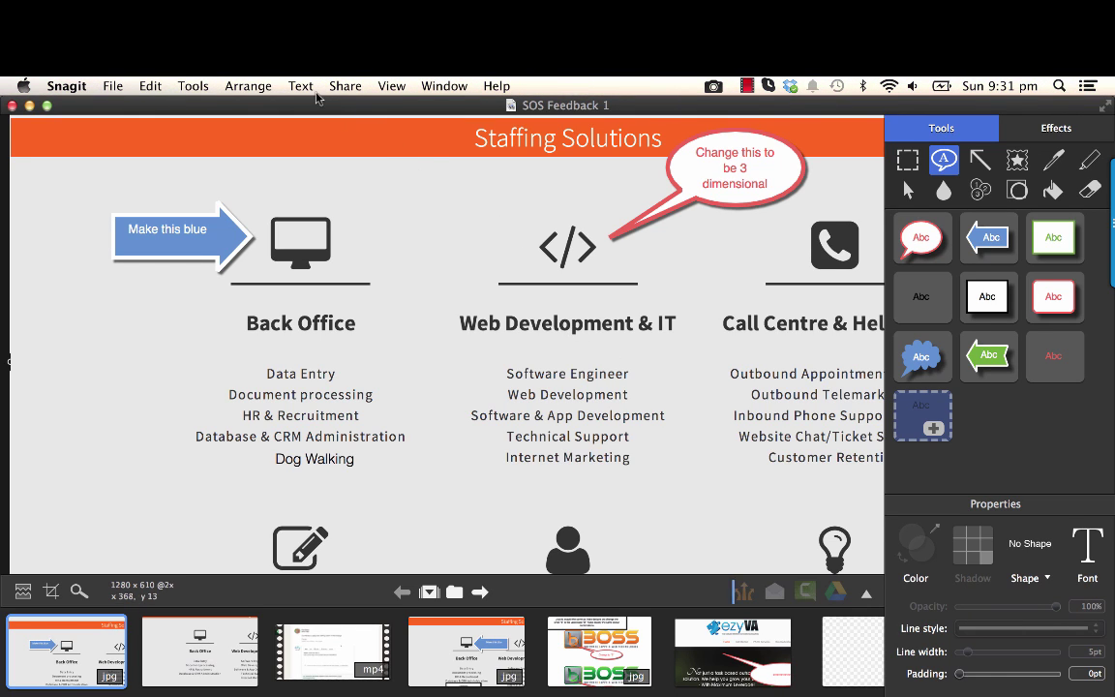
{"action": "left_click", "coordinate": [346, 87]}
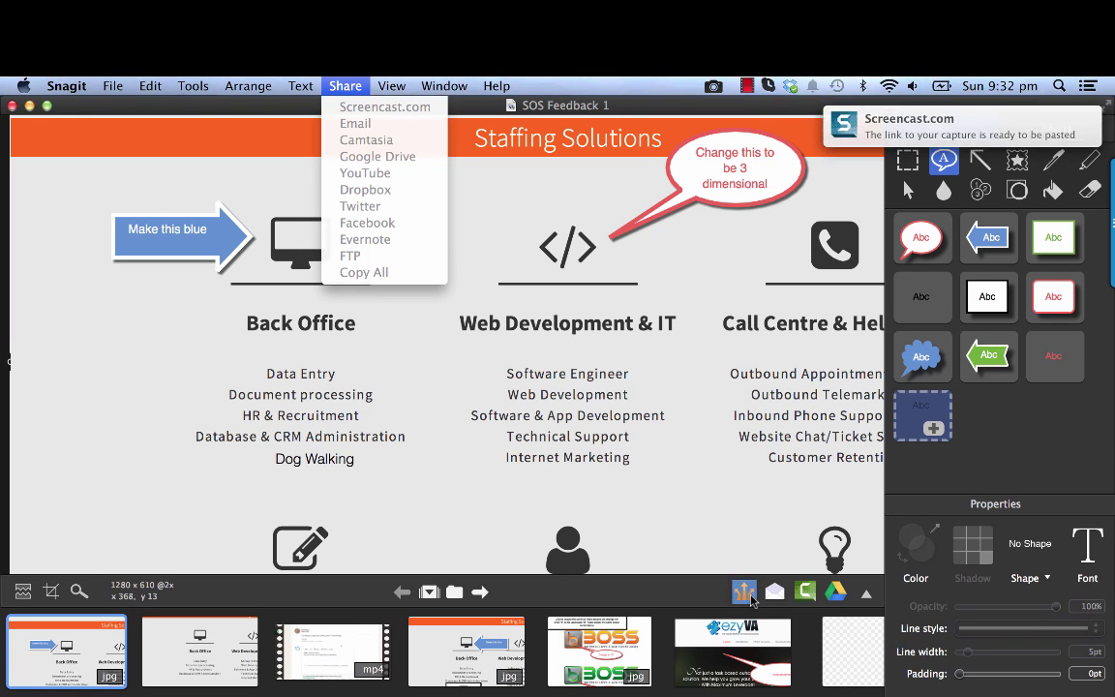
{"action": "left_click", "coordinate": [999, 85]}
{"action": "left_click", "coordinate": [1070, 135]}
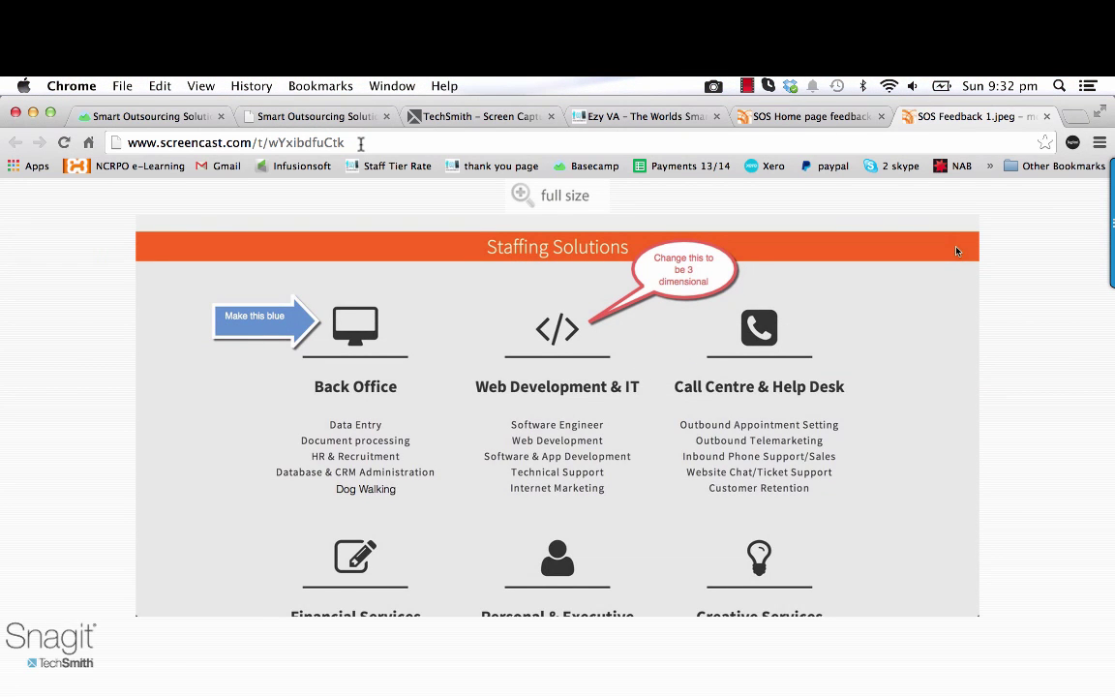
Step: Copy the screencast.com share URL of SOS Feedback 1.jpeg from the address bar
{"action": "left_click", "coordinate": [360, 143]}
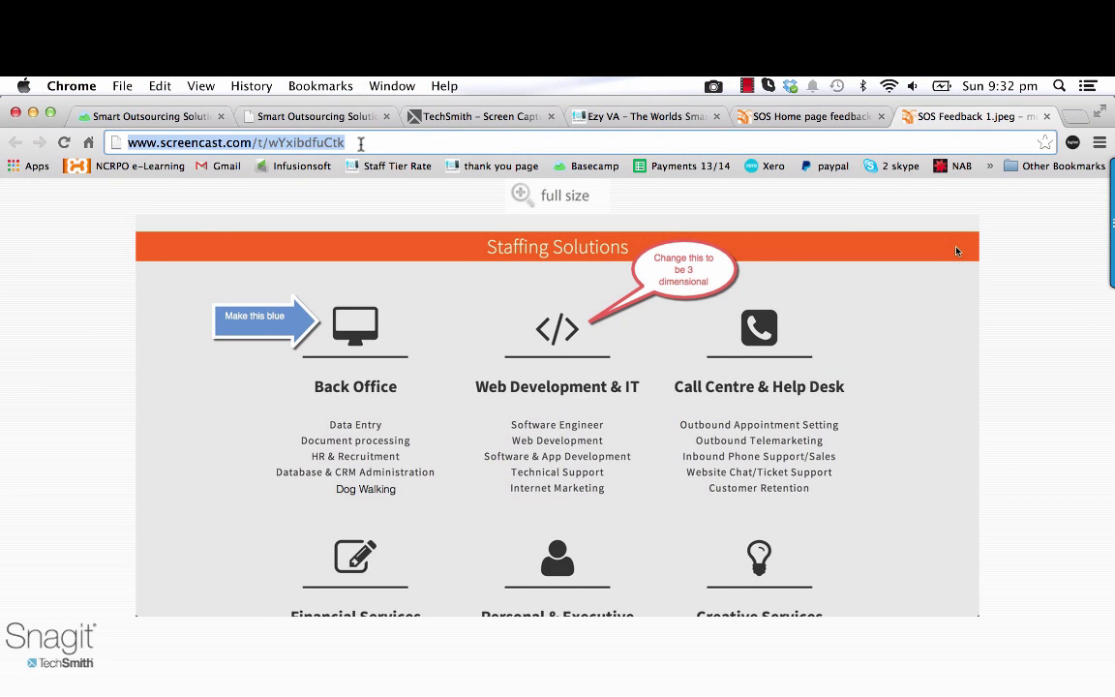
{"action": "key", "text": "super+c"}
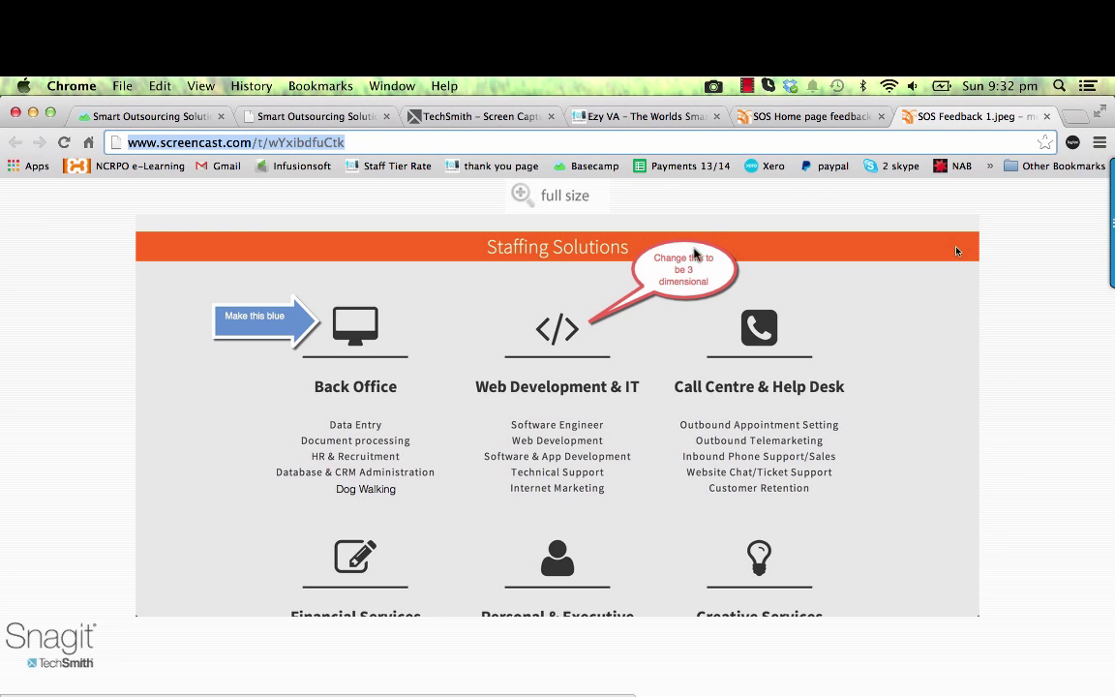
Step: In the Basecamp to-do comment, write 'PLease make these changes. check link' and paste the Screencast.com URL
{"action": "left_click", "coordinate": [160, 116]}
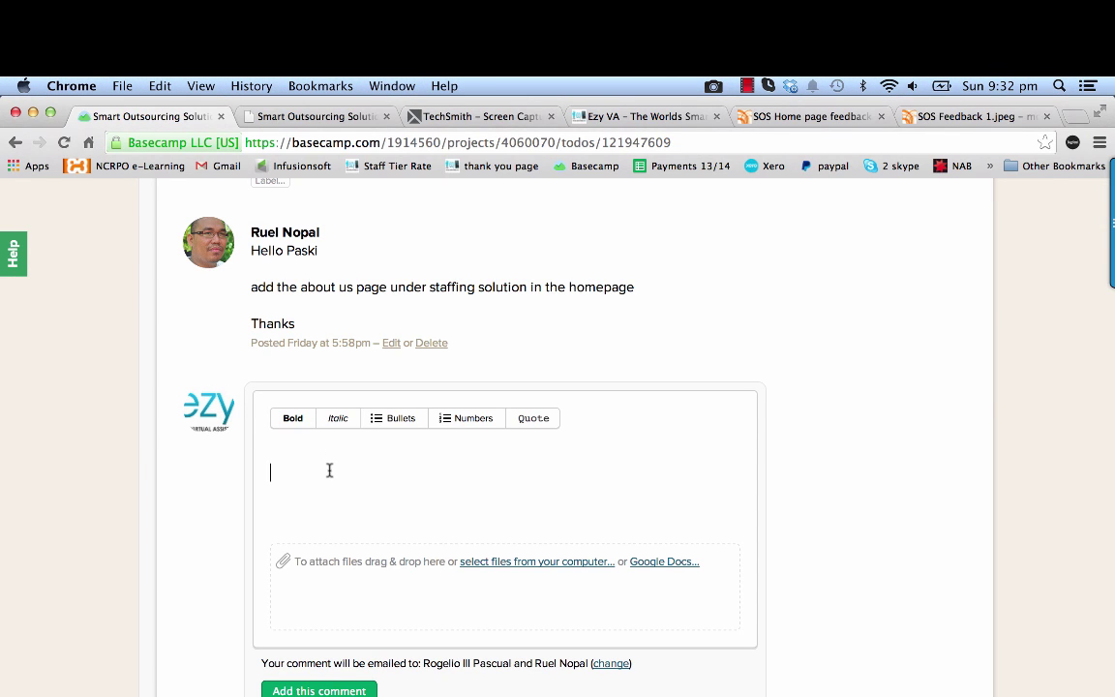
{"action": "type", "text": "PLease make these"}
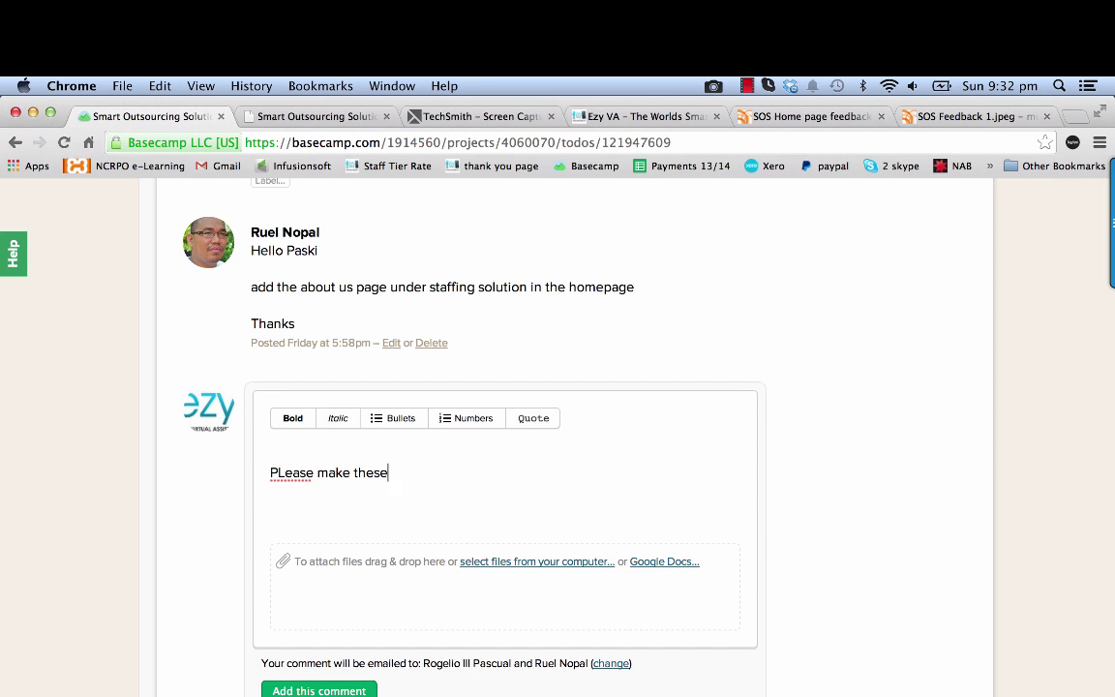
{"action": "type", "text": " changes. check link"}
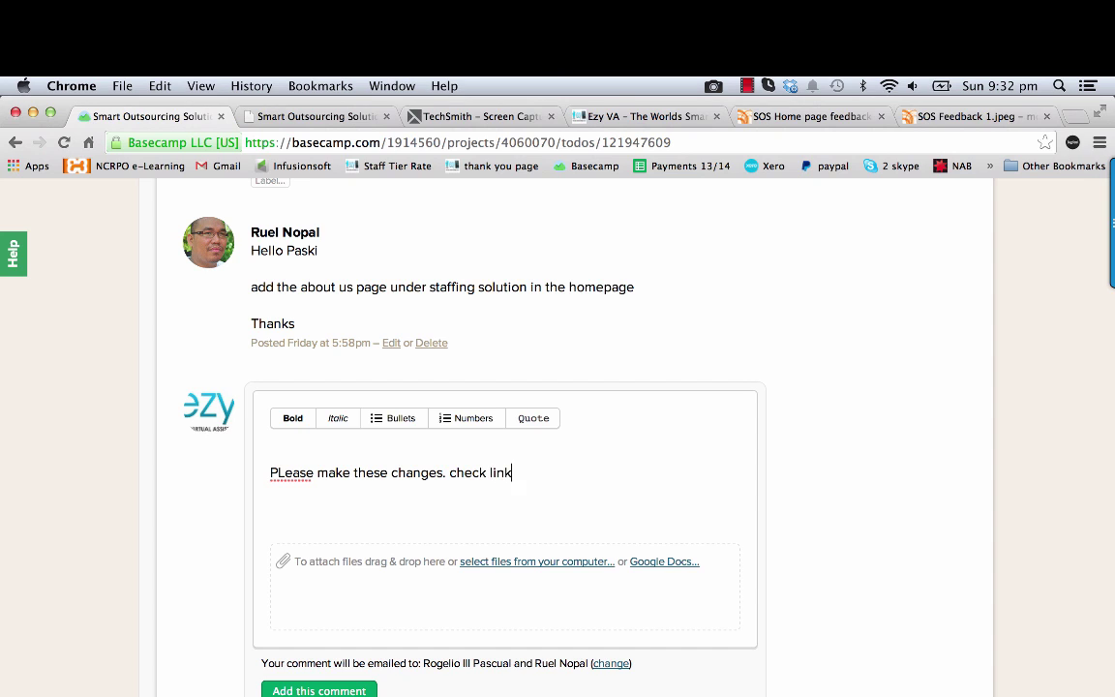
{"action": "key", "text": "super+v"}
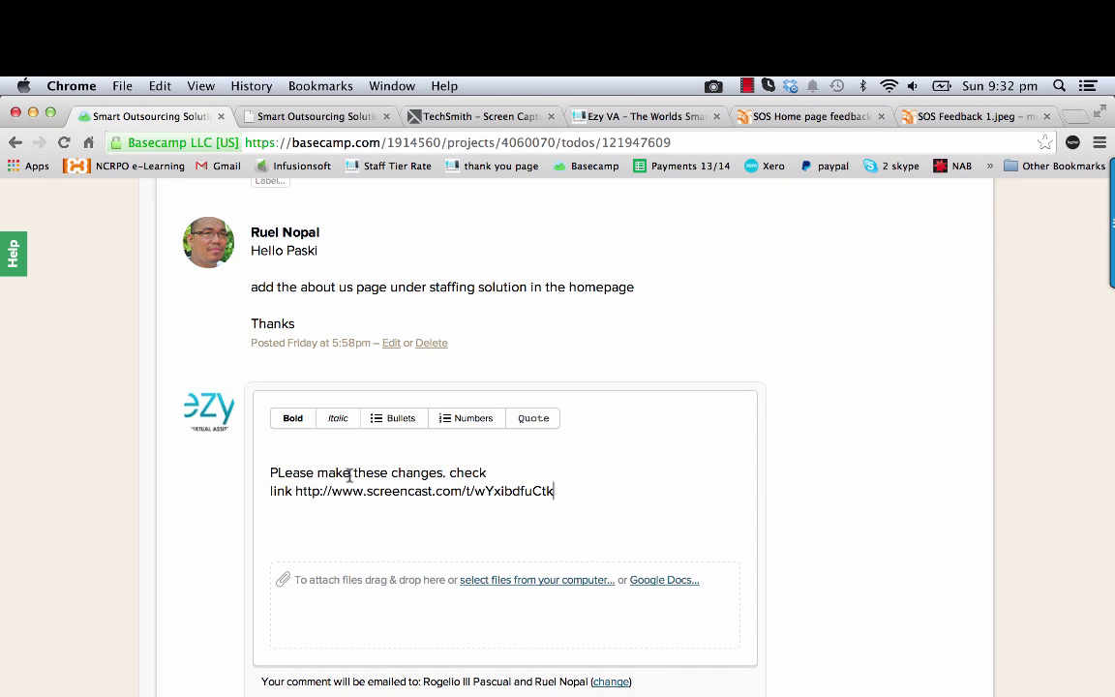
{"action": "left_click", "coordinate": [503, 472]}
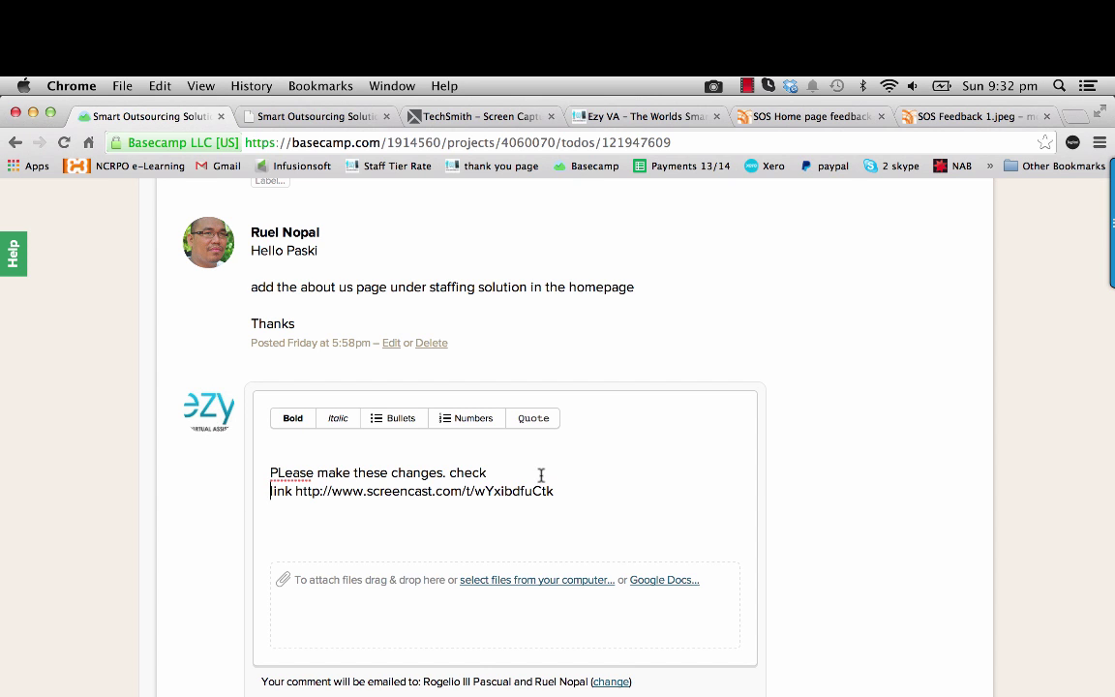
{"action": "scroll", "coordinate": [971, 523], "scroll_direction": "down", "scroll_amount": 2}
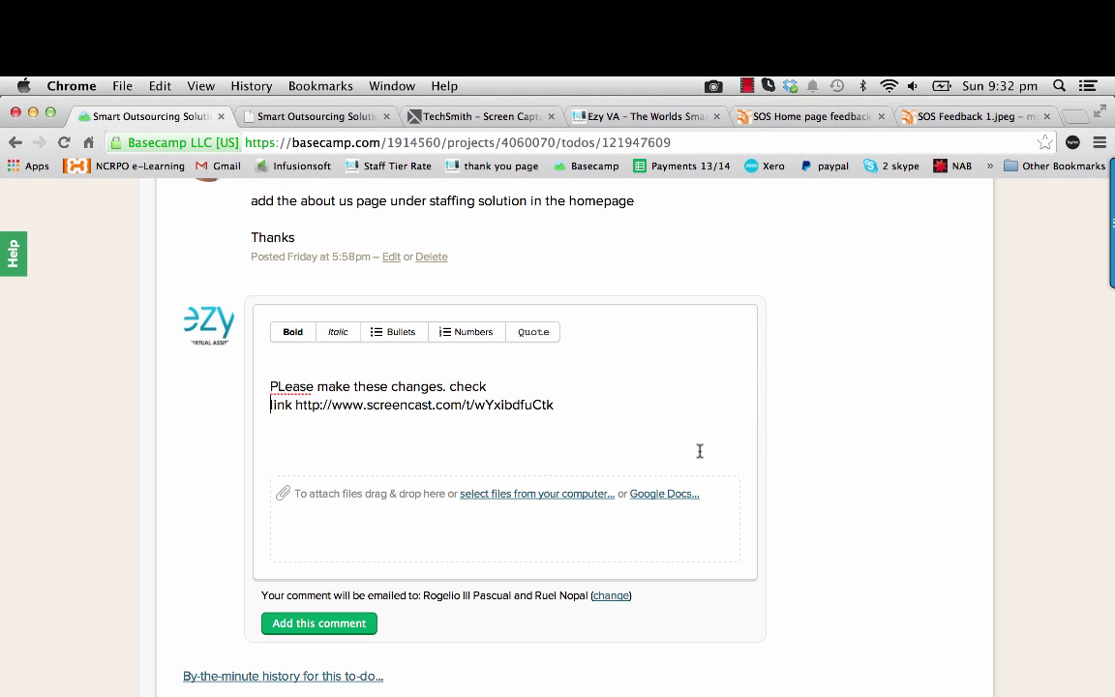
Step: Pass through the Ezy VA tab to the live Smart Outsourcing Staffing Solutions page
{"action": "left_click", "coordinate": [596, 118]}
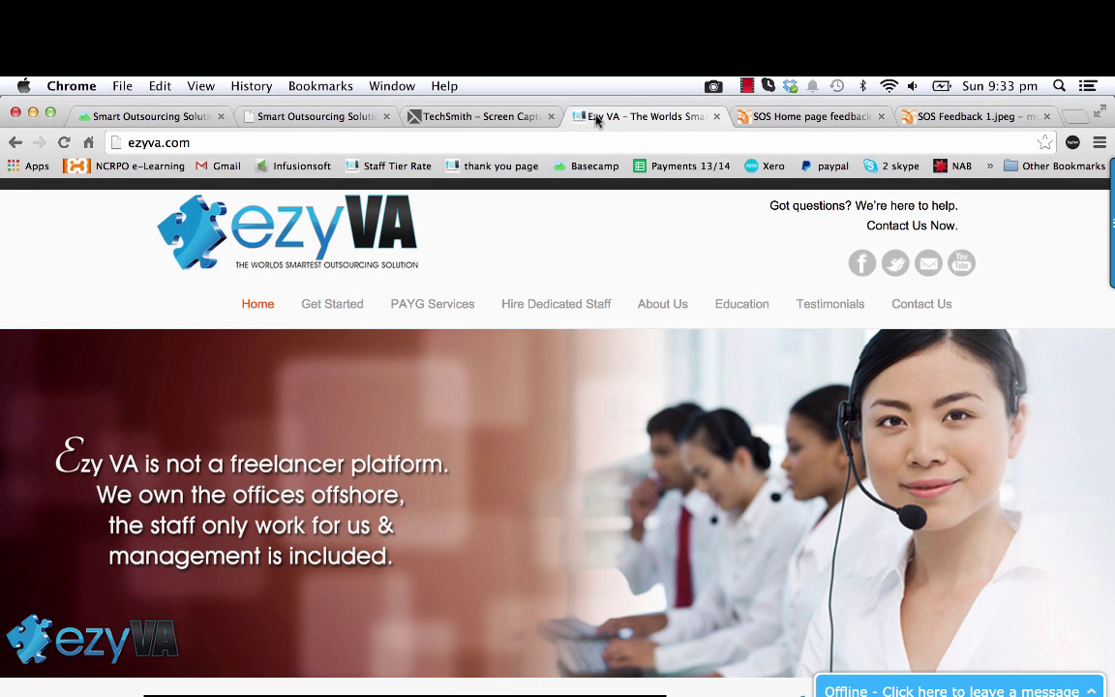
{"action": "left_click", "coordinate": [351, 117]}
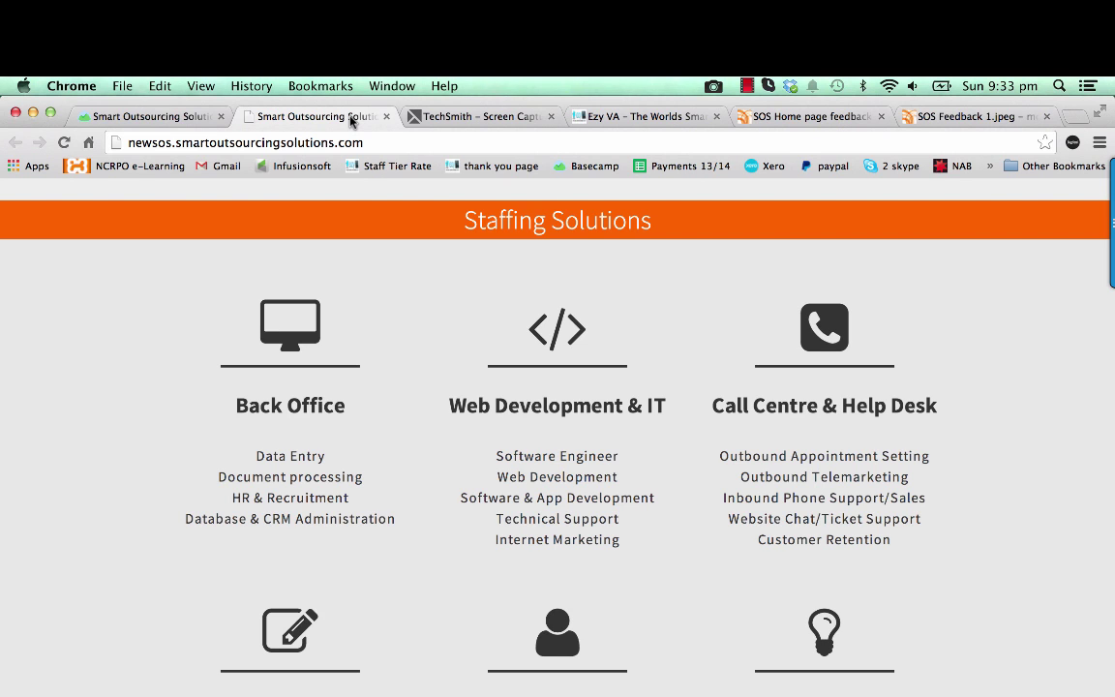
Step: Add blank lines after the link in the Basecamp comment, then go to the SOS Feedback 1.jpeg share page
{"action": "left_click", "coordinate": [172, 116]}
{"action": "left_click", "coordinate": [620, 440]}
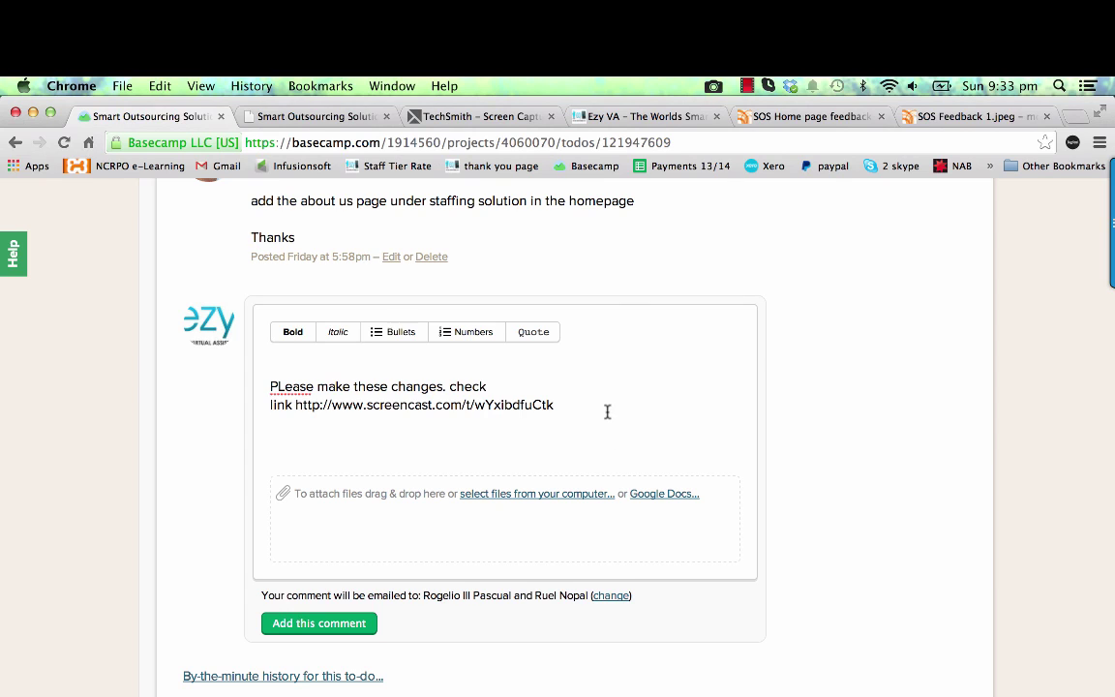
{"action": "key", "text": "Return"}
{"action": "key", "text": "Return"}
{"action": "key", "text": "Return"}
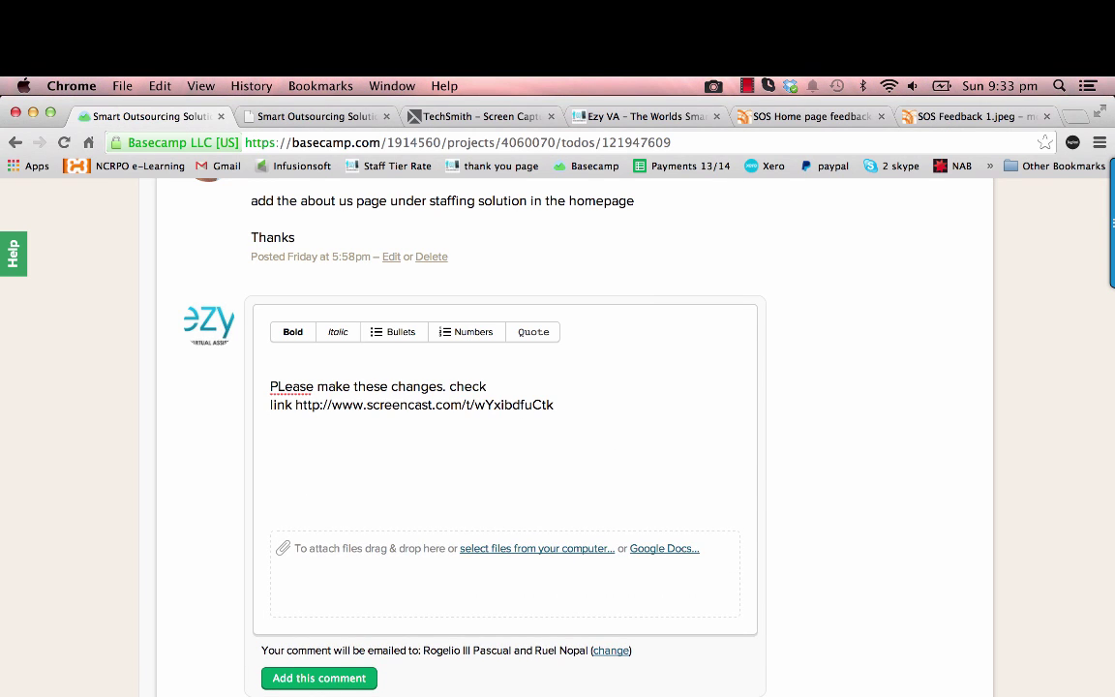
{"action": "left_click", "coordinate": [965, 115]}
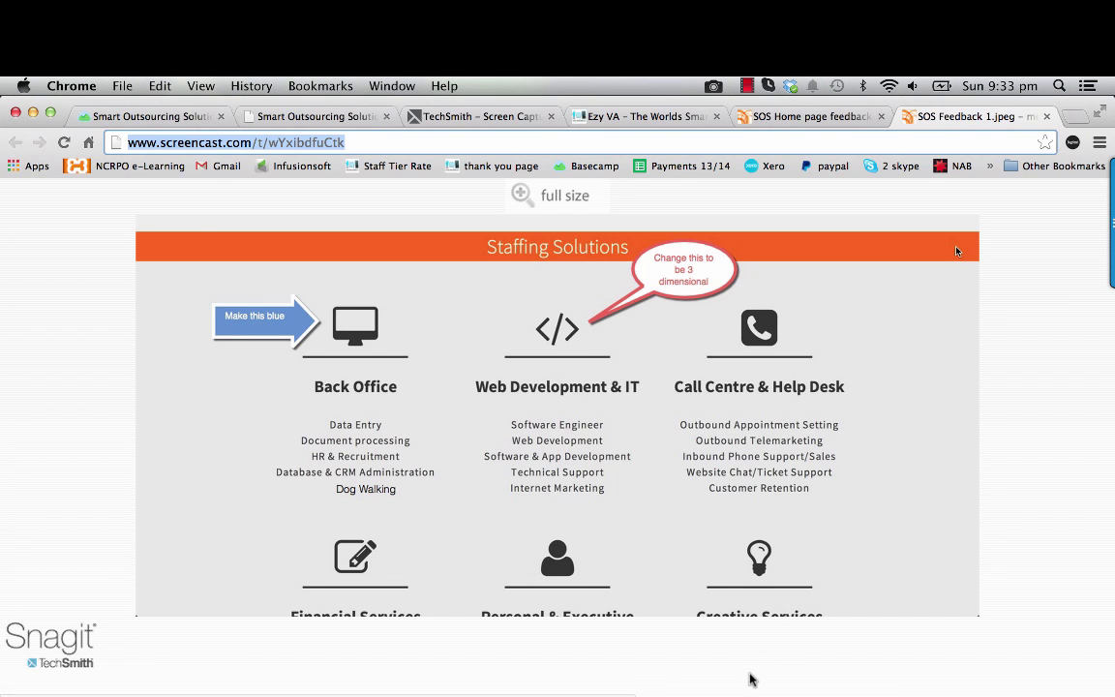
Step: Open the Gmail inbox in a new Chrome tab by entering 'gmail' in the address bar
{"action": "left_click", "coordinate": [707, 693]}
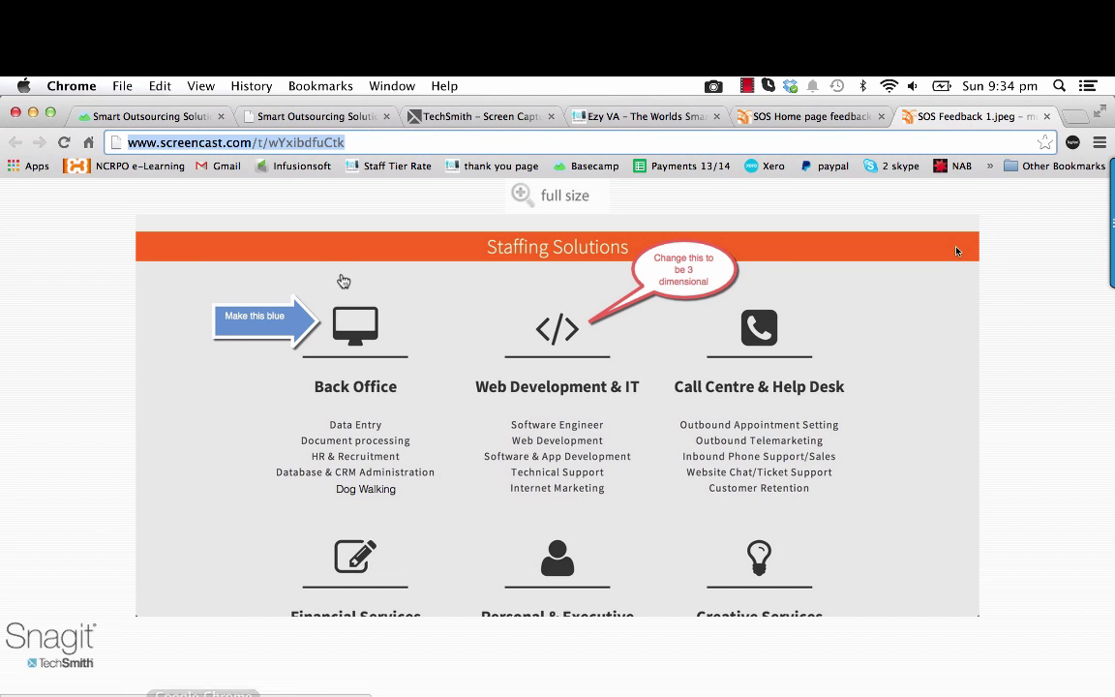
{"action": "left_click", "coordinate": [1070, 118]}
{"action": "type", "text": "gmail.com"}
{"action": "key", "text": "Return"}
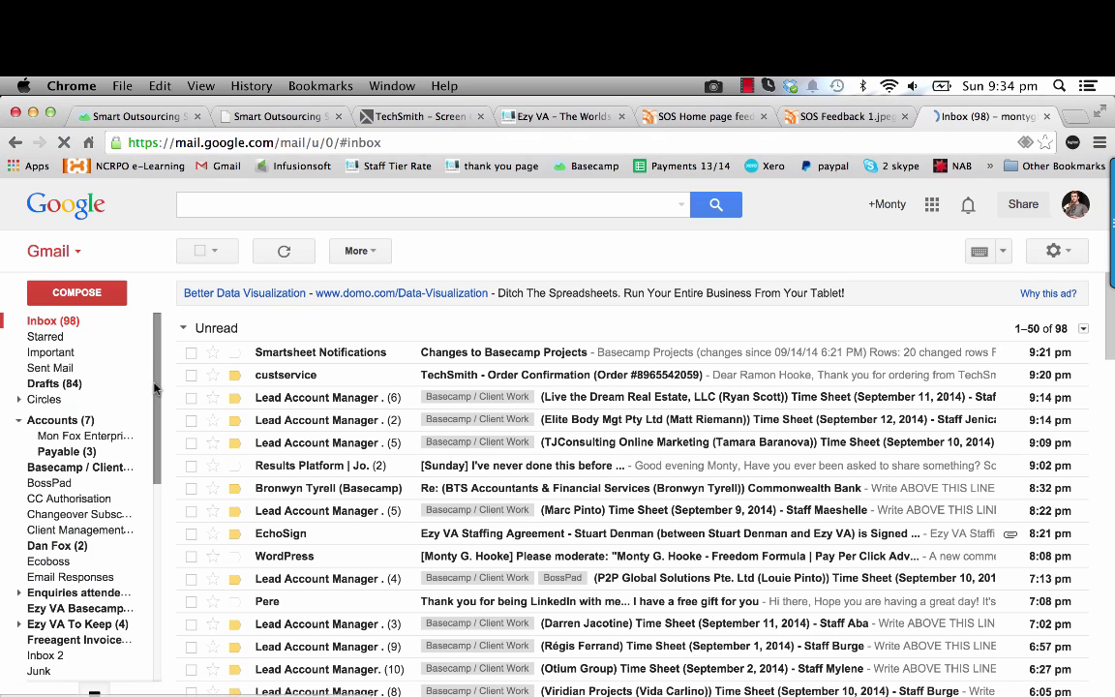
Step: Scroll the Gmail label sidebar, then switch to the ezyva.com homepage tab
{"action": "left_click_drag", "start_coordinate": [155, 388], "coordinate": [164, 504]}
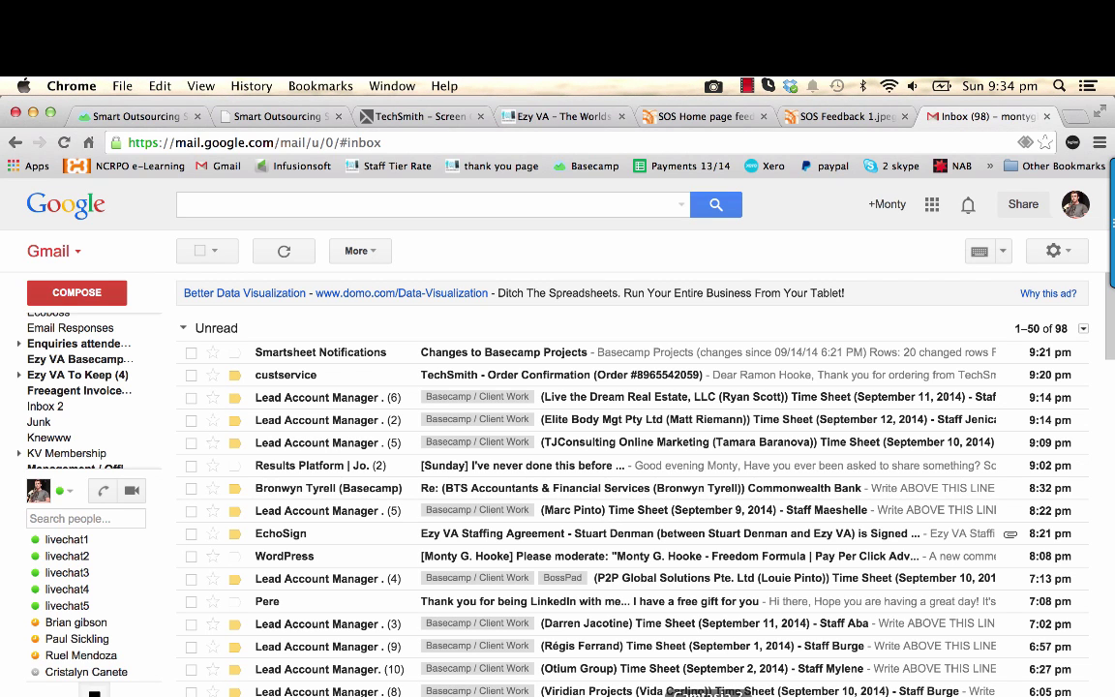
{"action": "key", "text": "super+alt+2"}
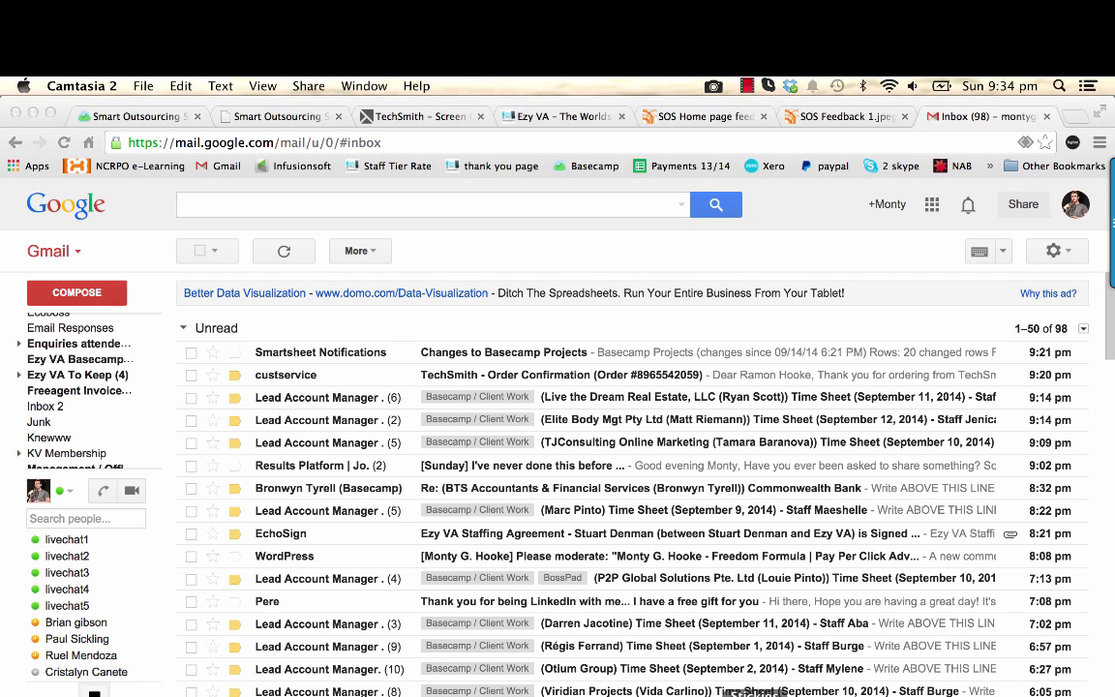
{"action": "left_click", "coordinate": [535, 116]}
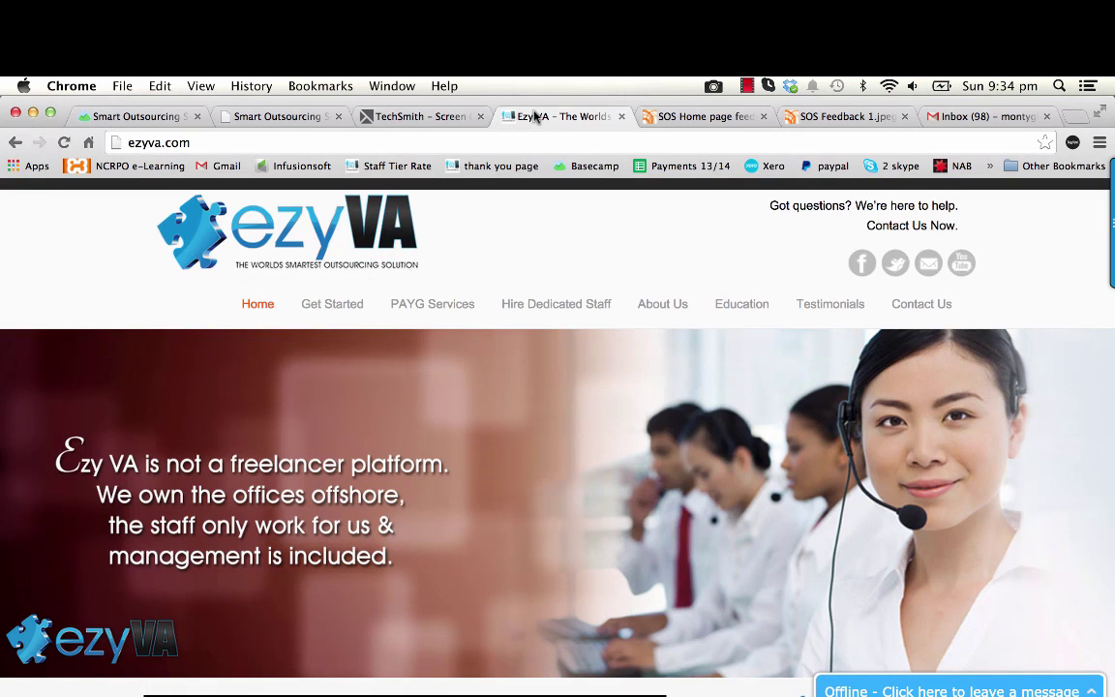
Step: Replace the Gmail tab's address with jing.com, which loads only a One.com placeholder page
{"action": "left_click", "coordinate": [413, 117]}
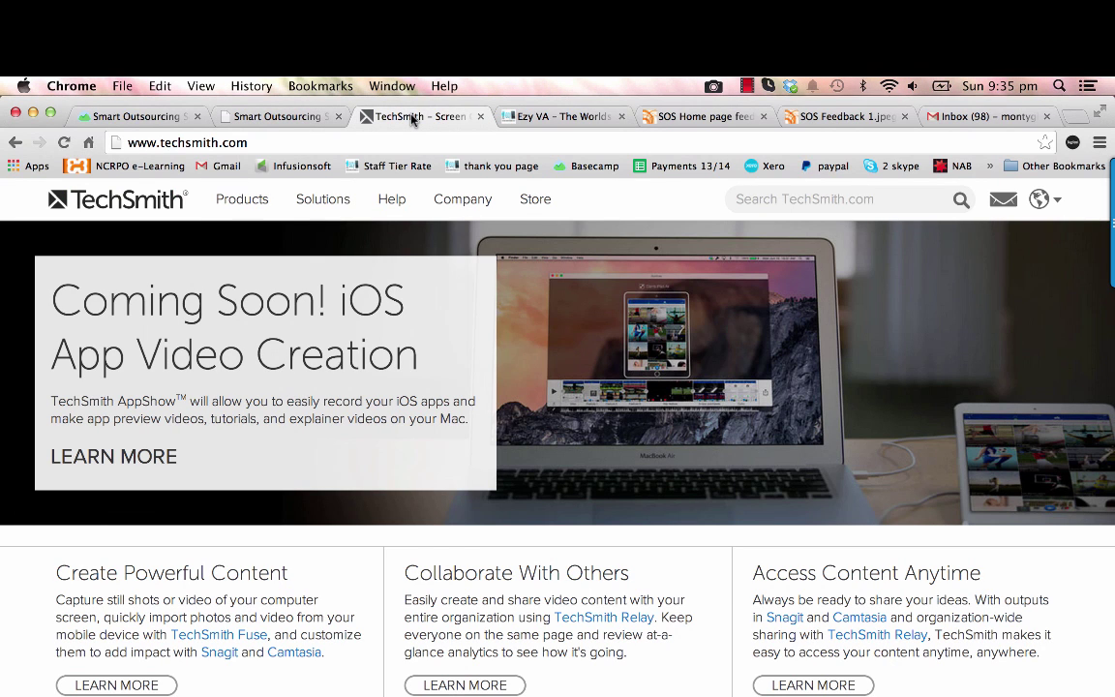
{"action": "left_click", "coordinate": [921, 115]}
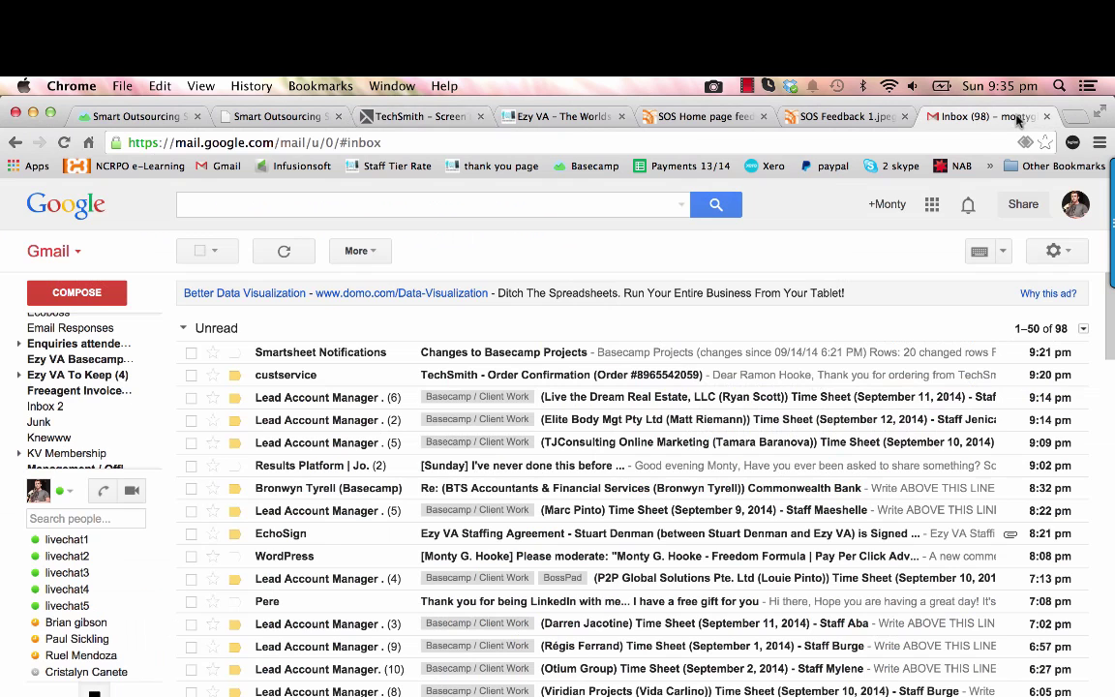
{"action": "left_click", "coordinate": [471, 142]}
{"action": "type", "text": "jin"}
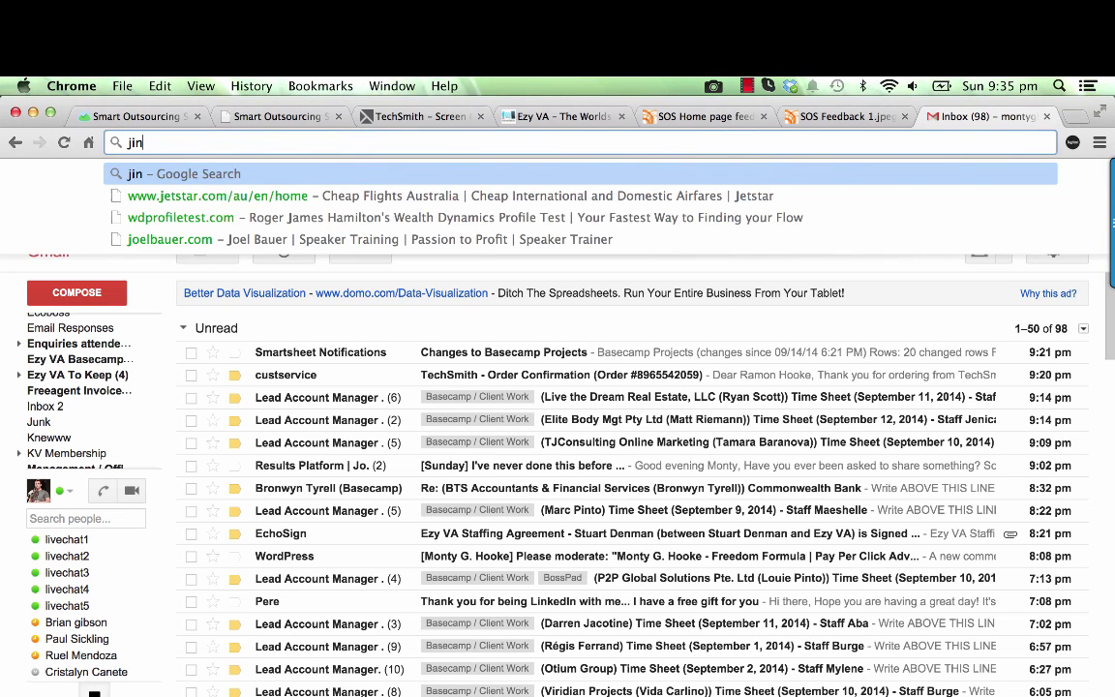
{"action": "type", "text": "g.com'"}
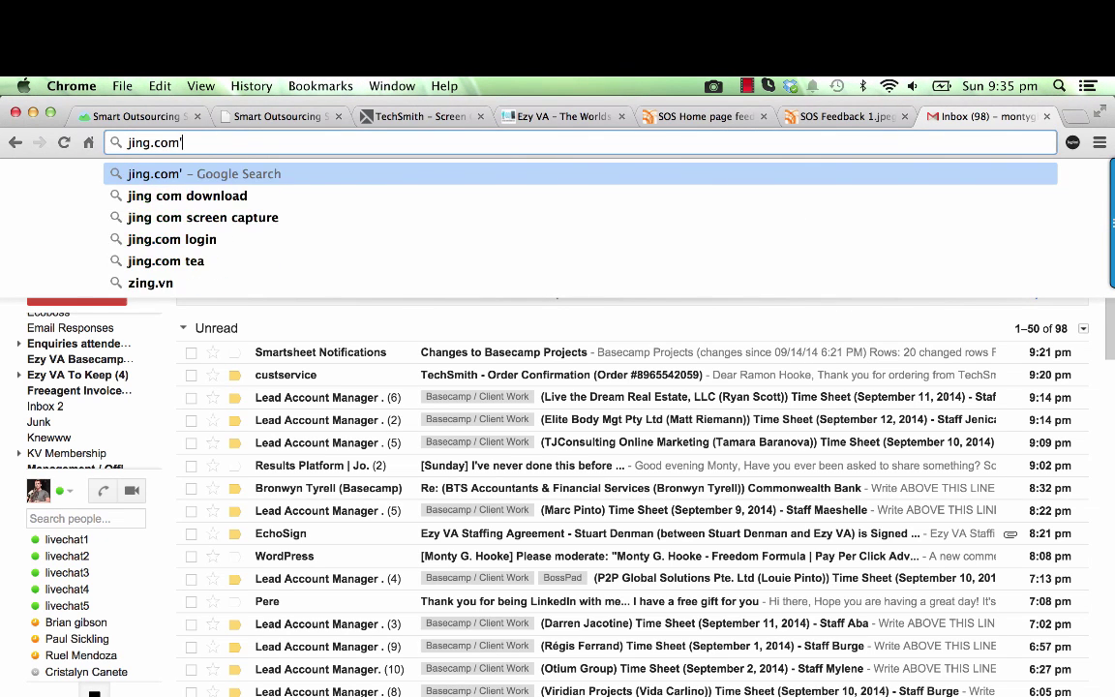
{"action": "key", "text": "BackSpace"}
{"action": "key", "text": "Return"}
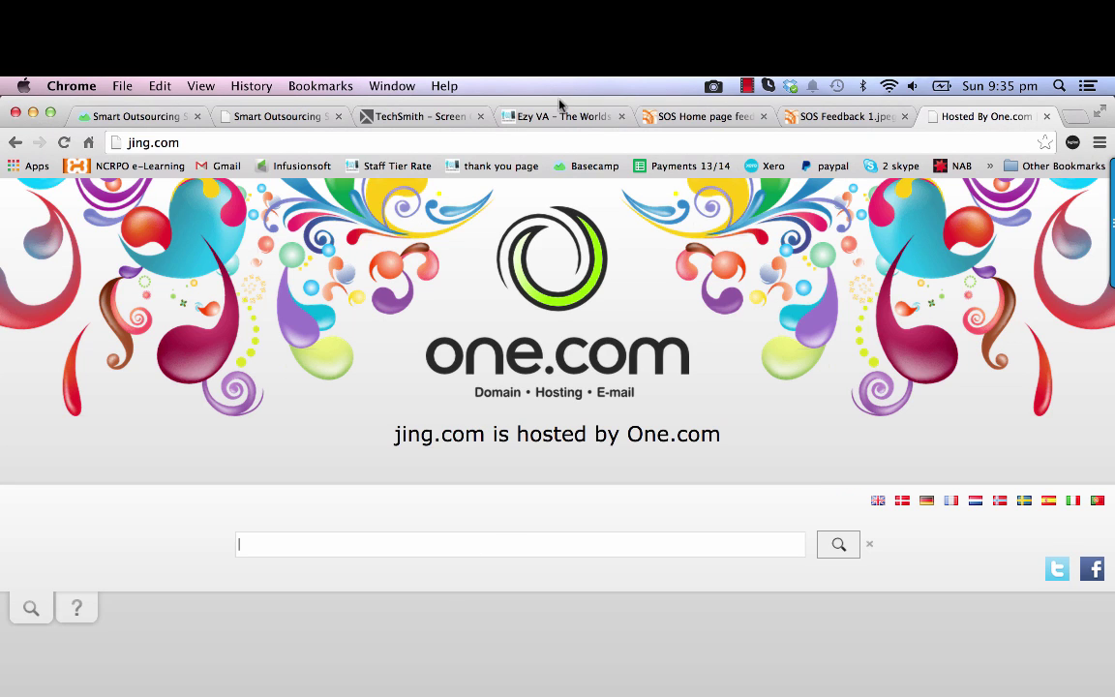
Step: Look over the unposted Basecamp comment draft, then move to the ezyva.com homepage tab
{"action": "left_click", "coordinate": [144, 117]}
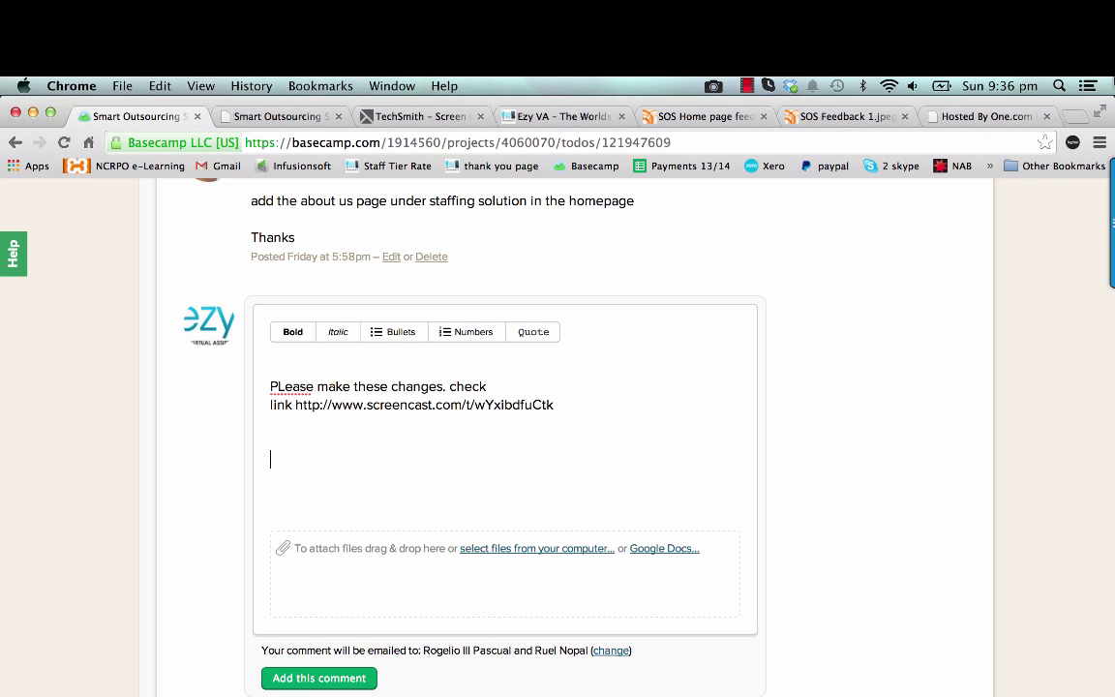
{"action": "left_click", "coordinate": [575, 117]}
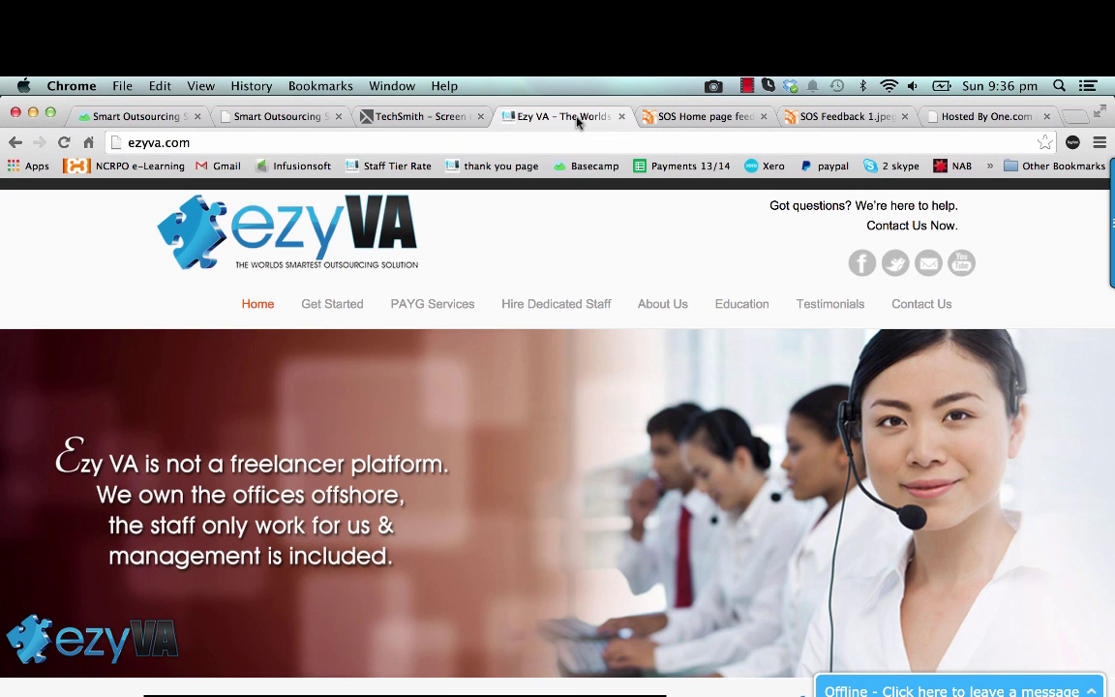